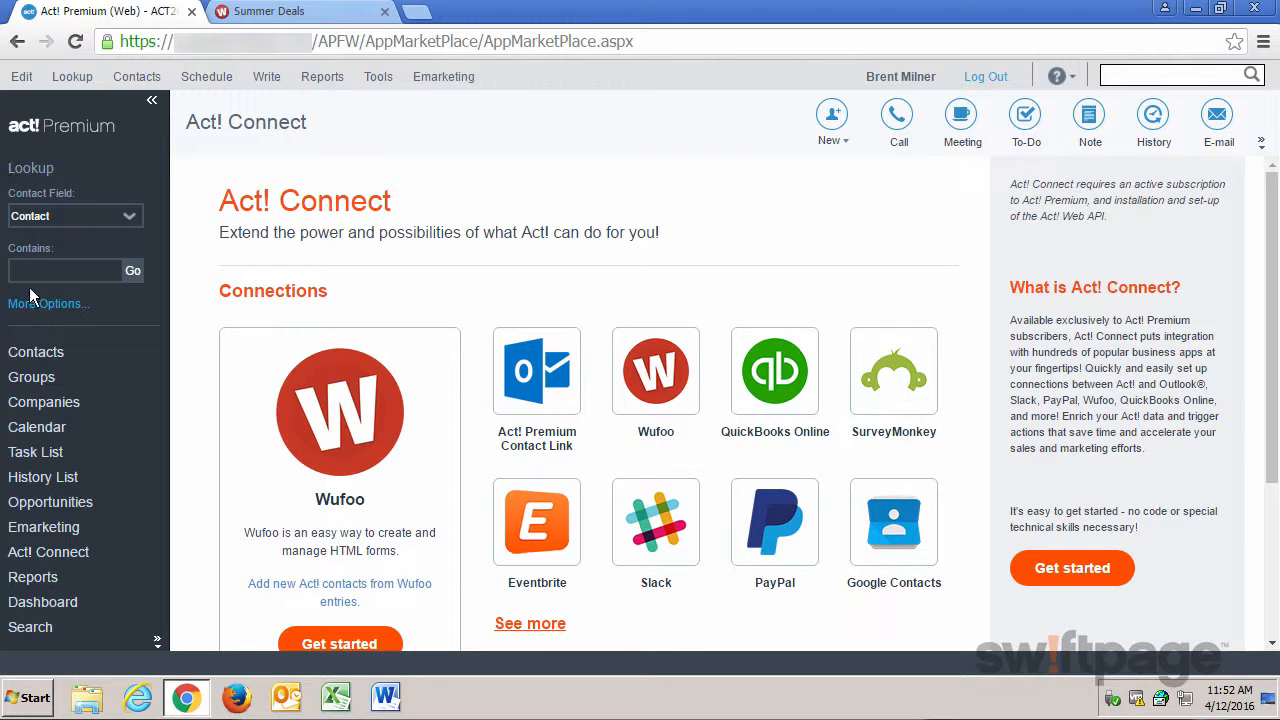
Open the Wufoo connection in Act! Connect and start using the Zap that adds Act! contacts from new Wufoo entries.
{"action": "left_click", "coordinate": [46, 558]}
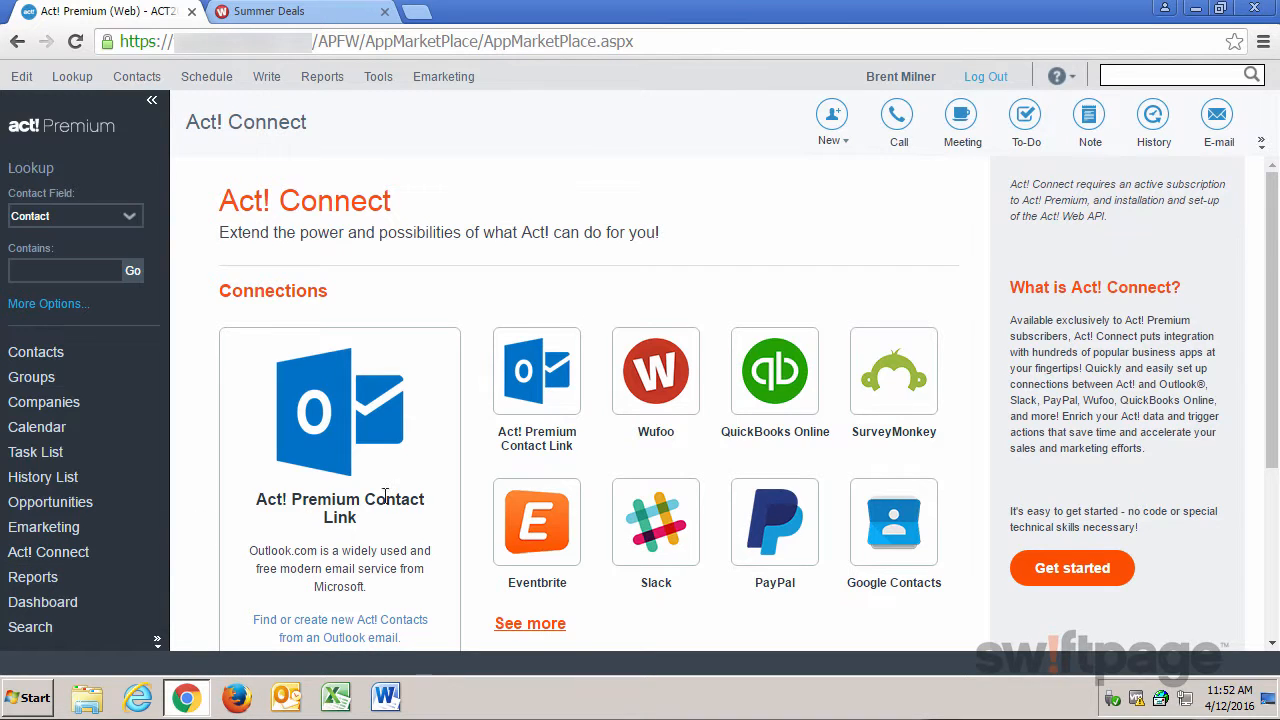
{"action": "left_click", "coordinate": [656, 380]}
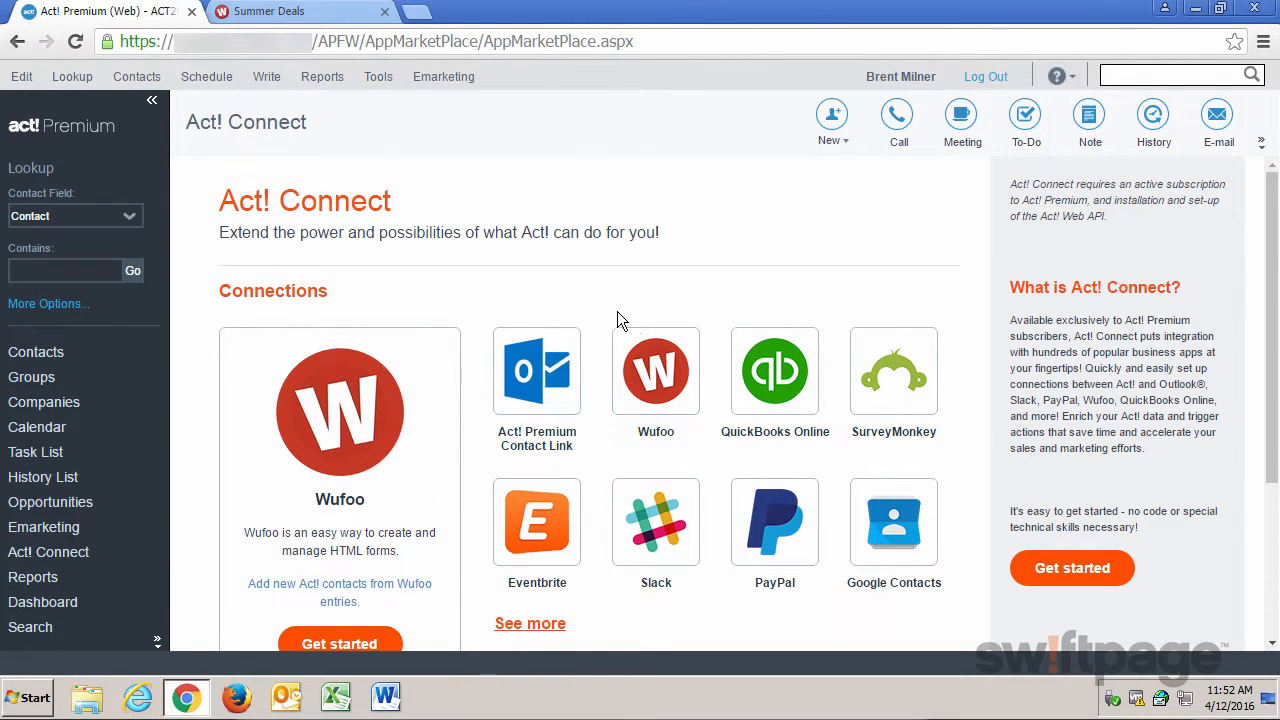
{"action": "scroll", "coordinate": [430, 368], "scroll_direction": "down", "scroll_amount": 1}
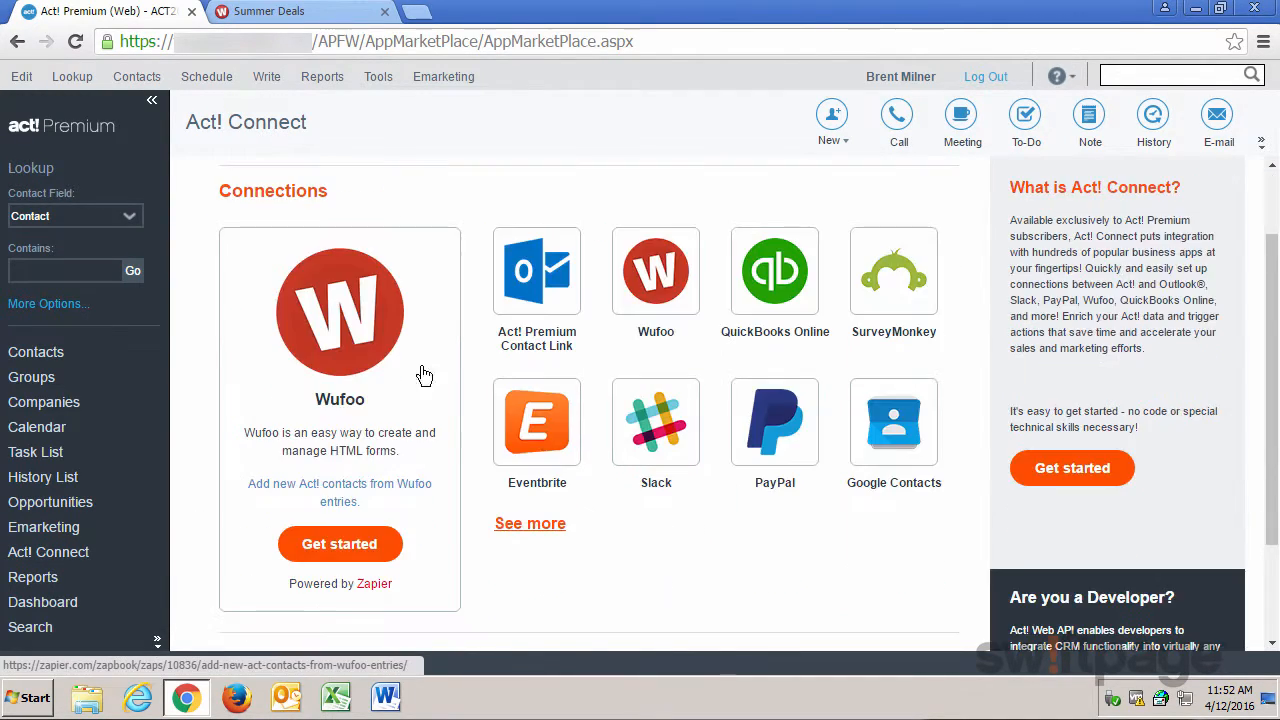
{"action": "left_click", "coordinate": [340, 544]}
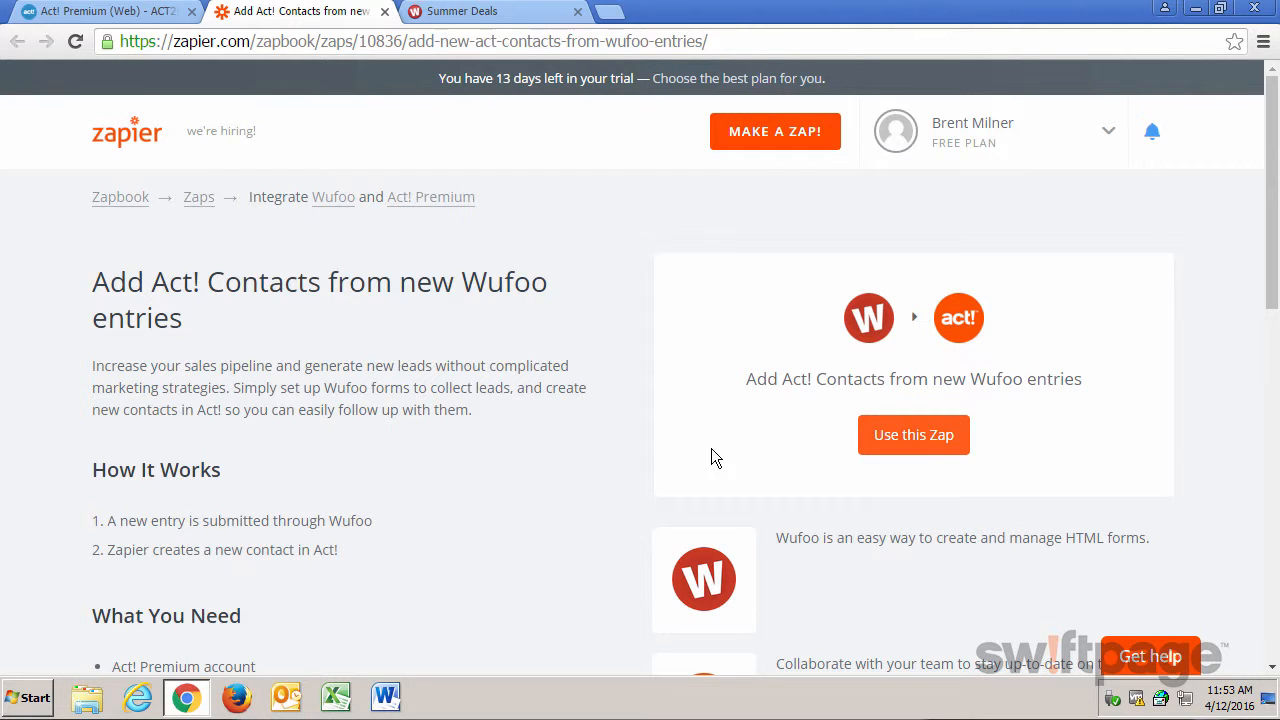
{"action": "left_click", "coordinate": [928, 448]}
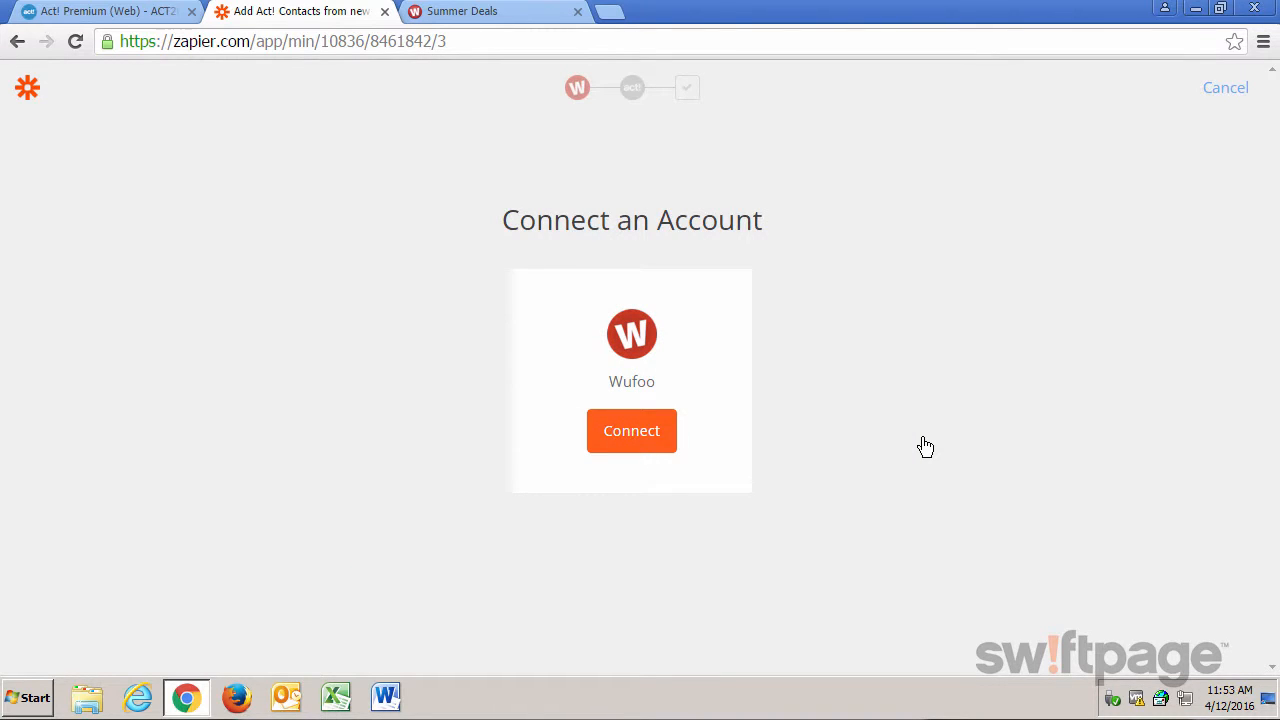
Connect the Wufoo account to Zapier by entering the login email and account password and allowing access.
{"action": "left_click", "coordinate": [632, 443]}
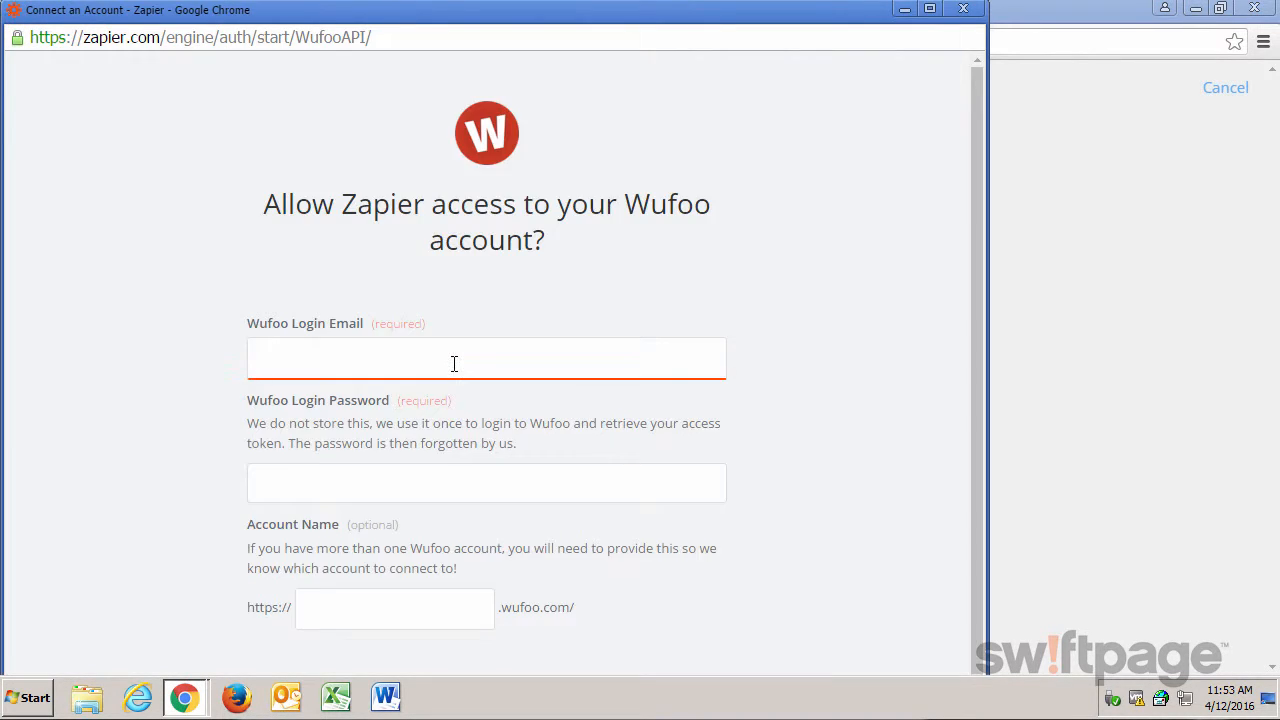
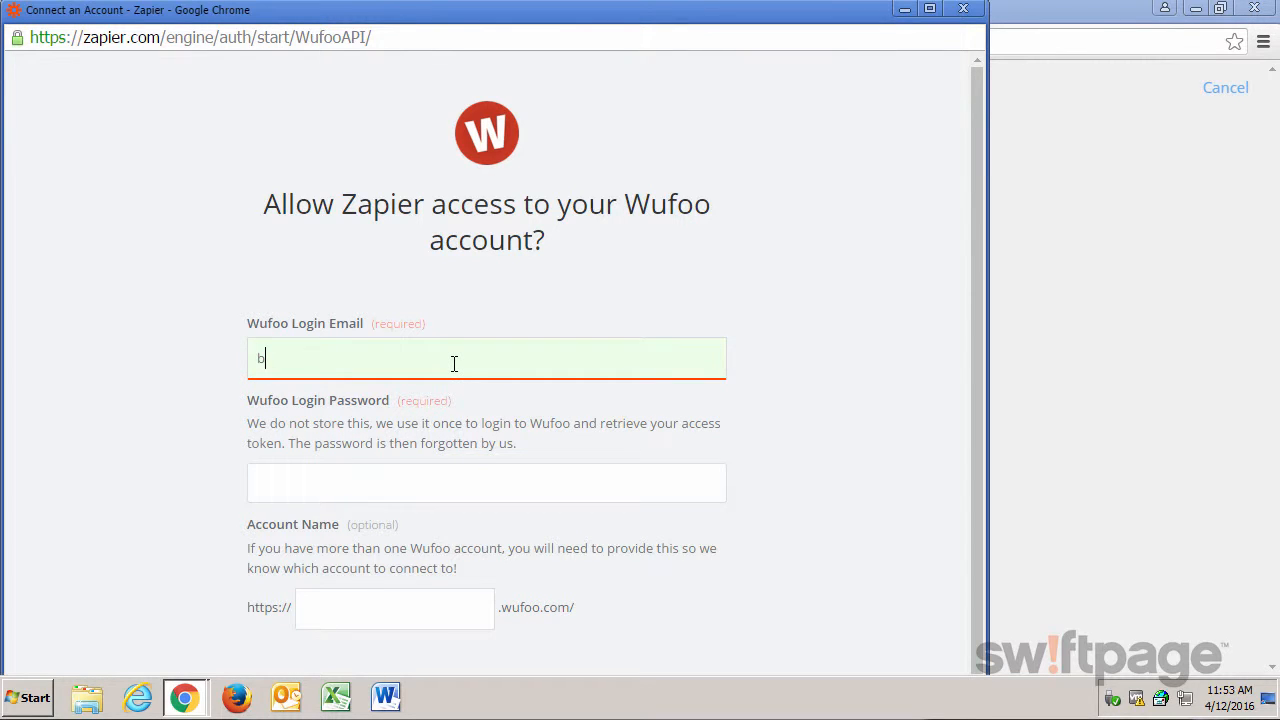
{"action": "key", "text": "Tab"}
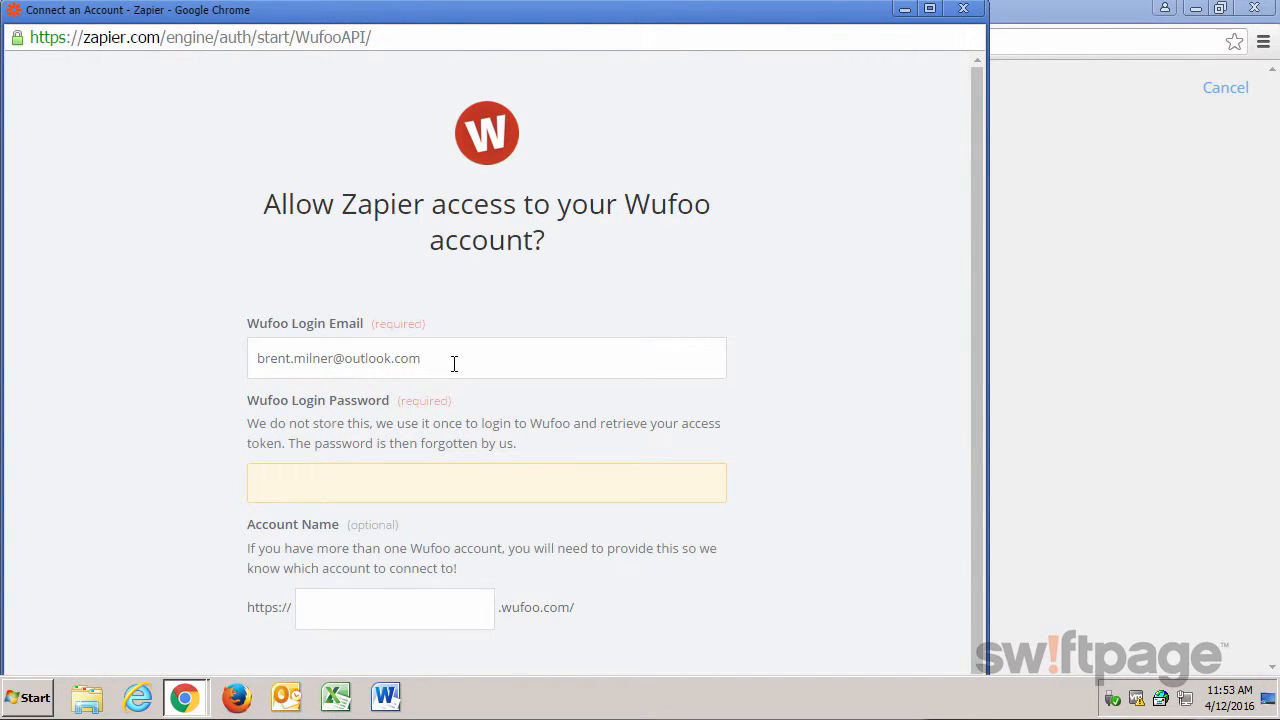
{"action": "type", "text": "*********"}
{"action": "left_click", "coordinate": [649, 552]}
{"action": "scroll", "coordinate": [649, 552], "scroll_direction": "down", "scroll_amount": 1}
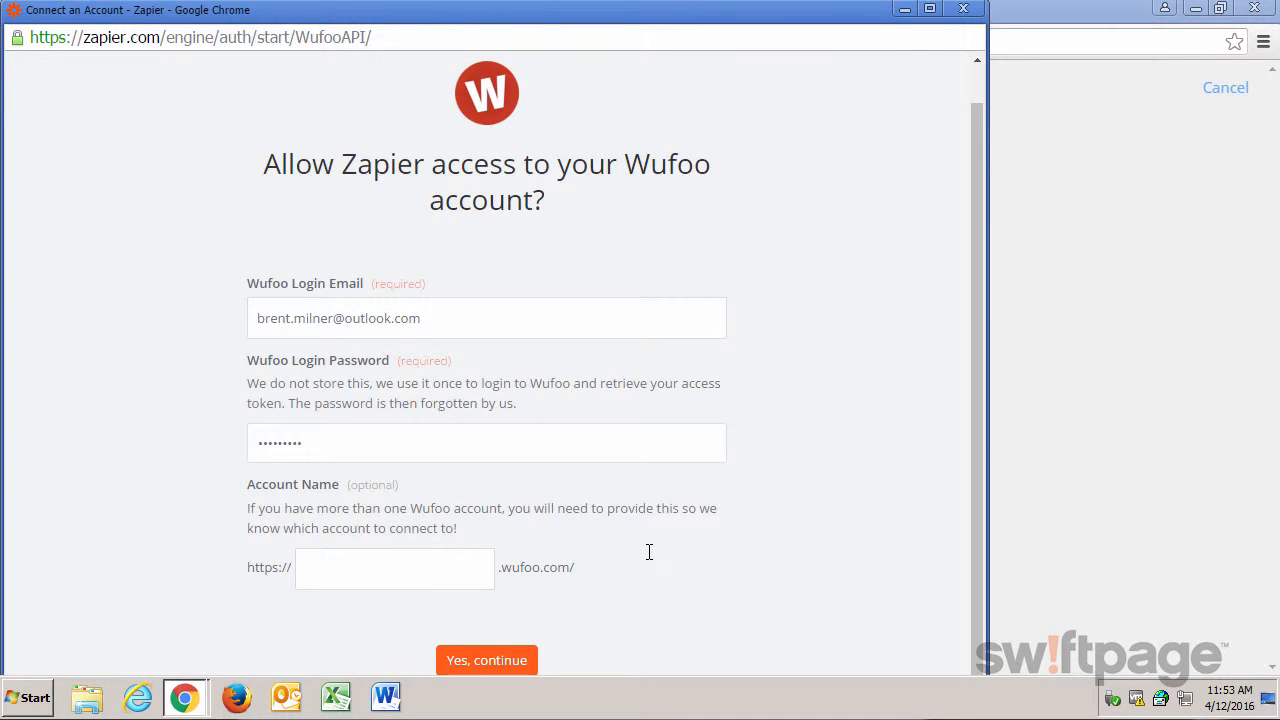
{"action": "left_click", "coordinate": [504, 650]}
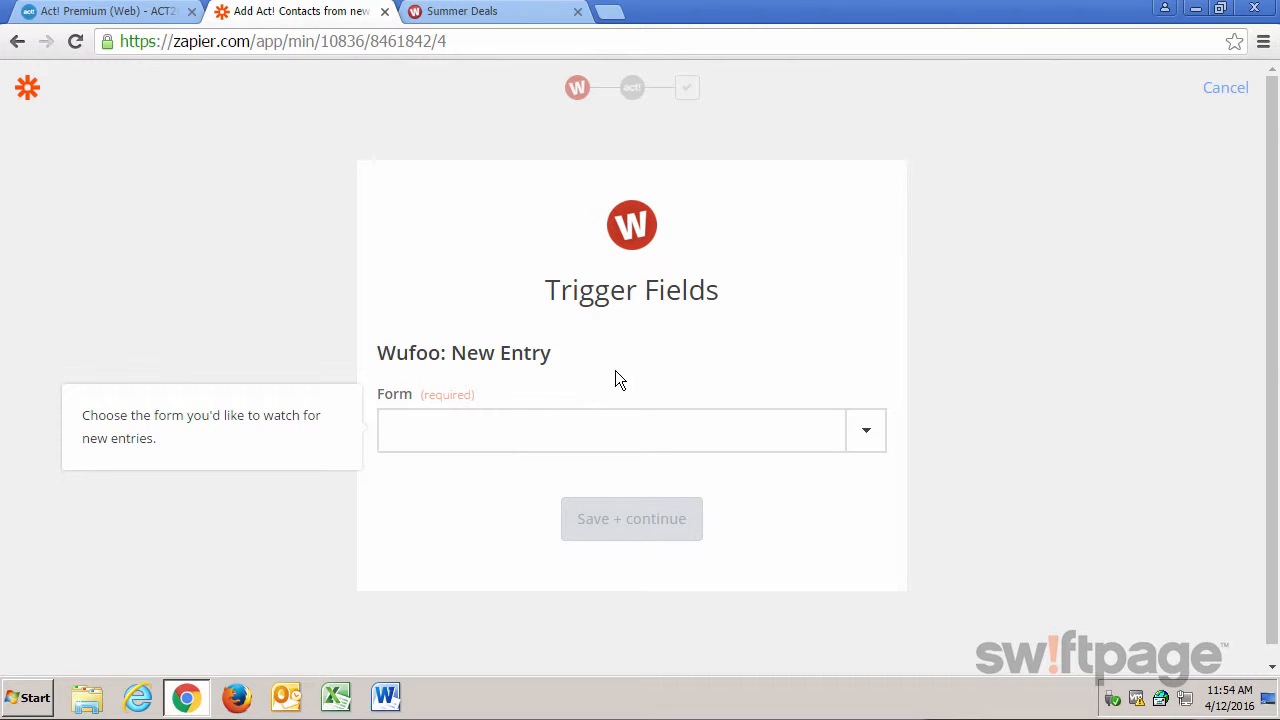
Set the Wufoo trigger form to Summer Deals and choose Act! Premium Account #1 for the action.
{"action": "left_click", "coordinate": [868, 436]}
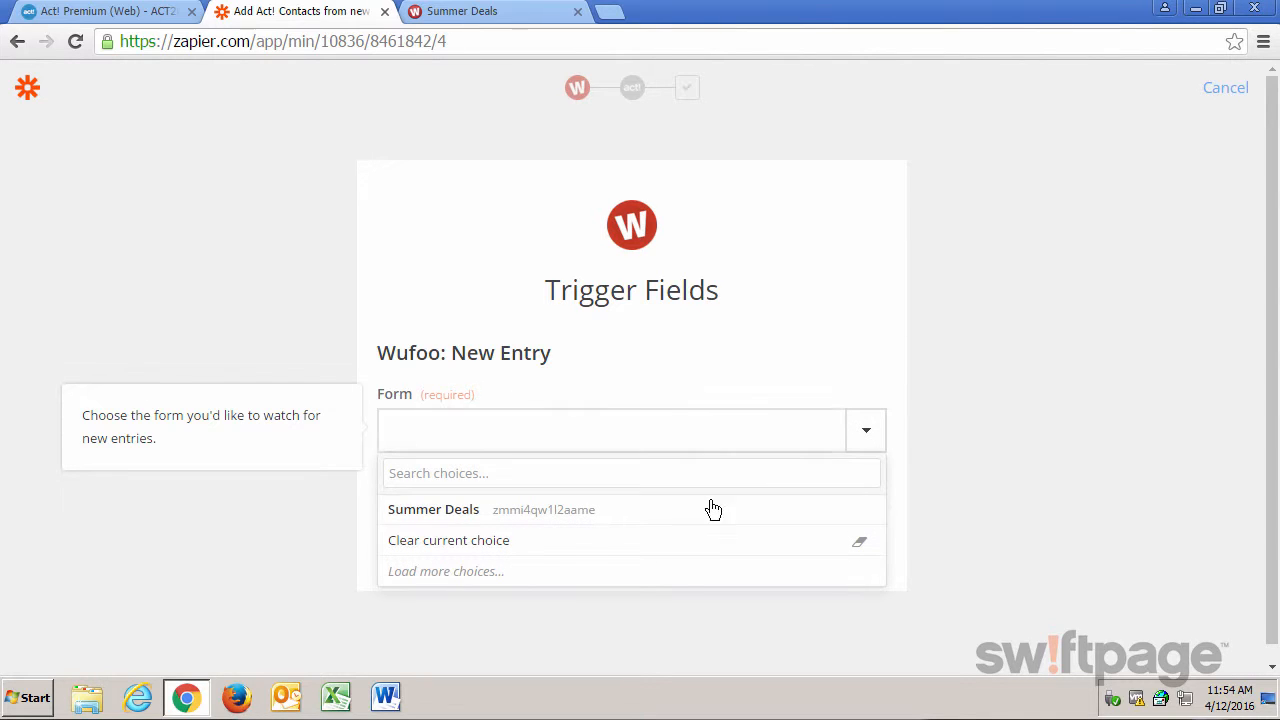
{"action": "left_click", "coordinate": [666, 512]}
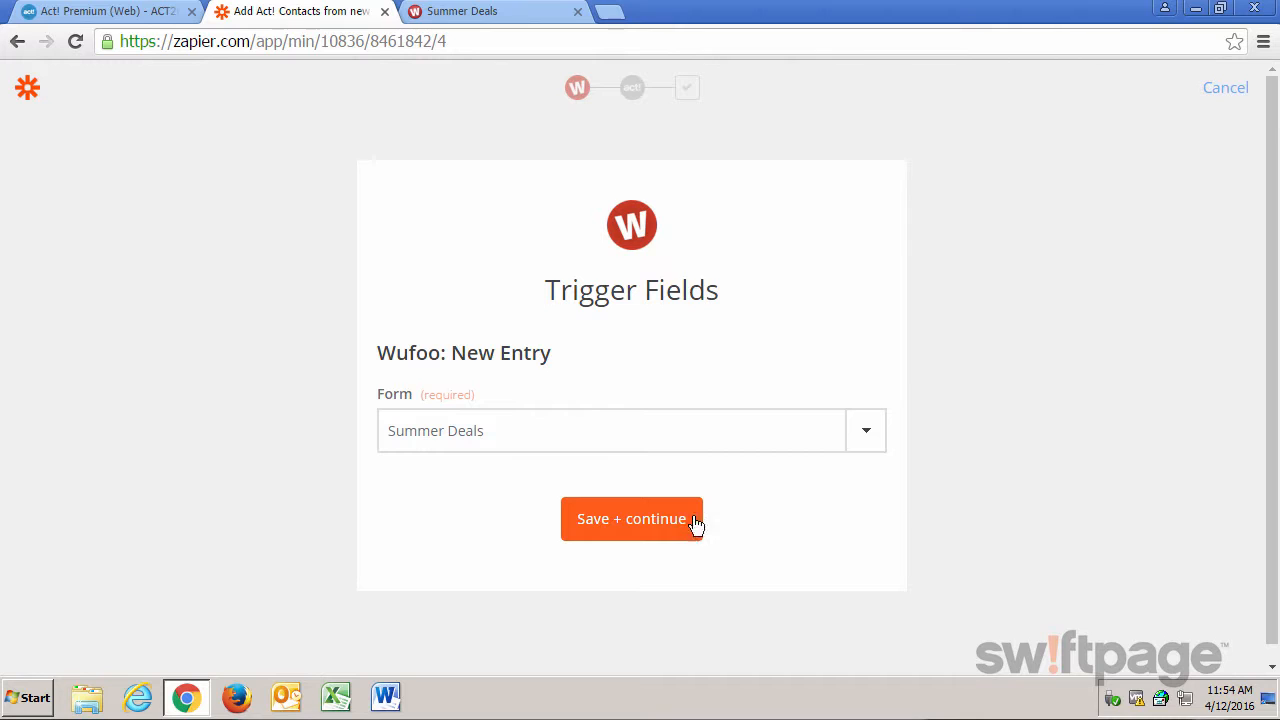
{"action": "left_click", "coordinate": [651, 527]}
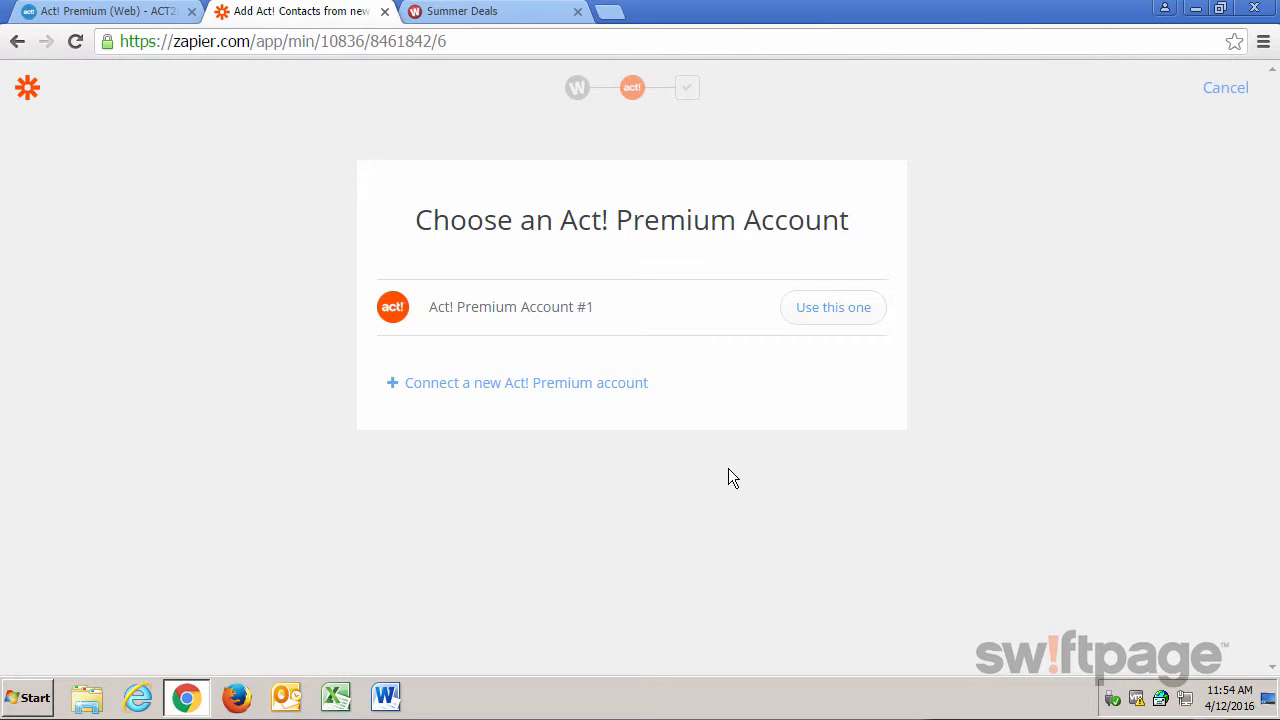
{"action": "left_click", "coordinate": [831, 316]}
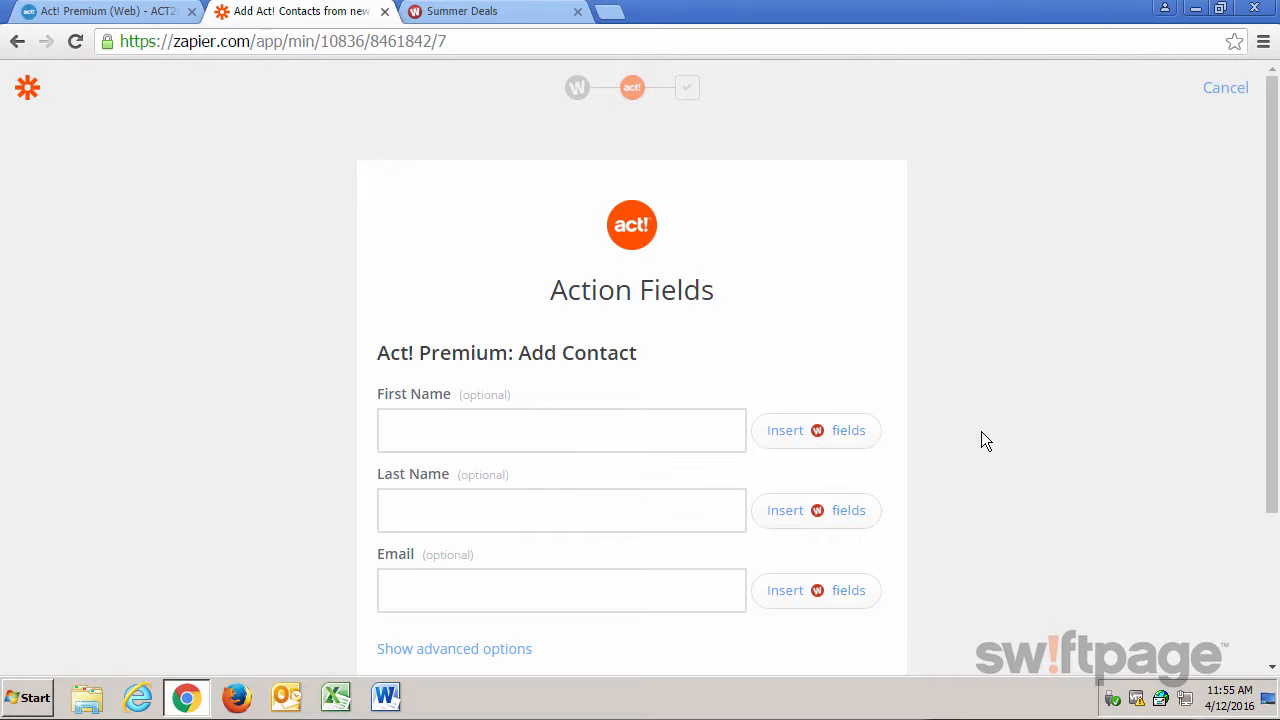
Check the Summer Deals form's fields and map First Name, Last Name and Email to Name: First, Name: Last and Email.
{"action": "scroll", "coordinate": [981, 432], "scroll_direction": "down", "scroll_amount": 1}
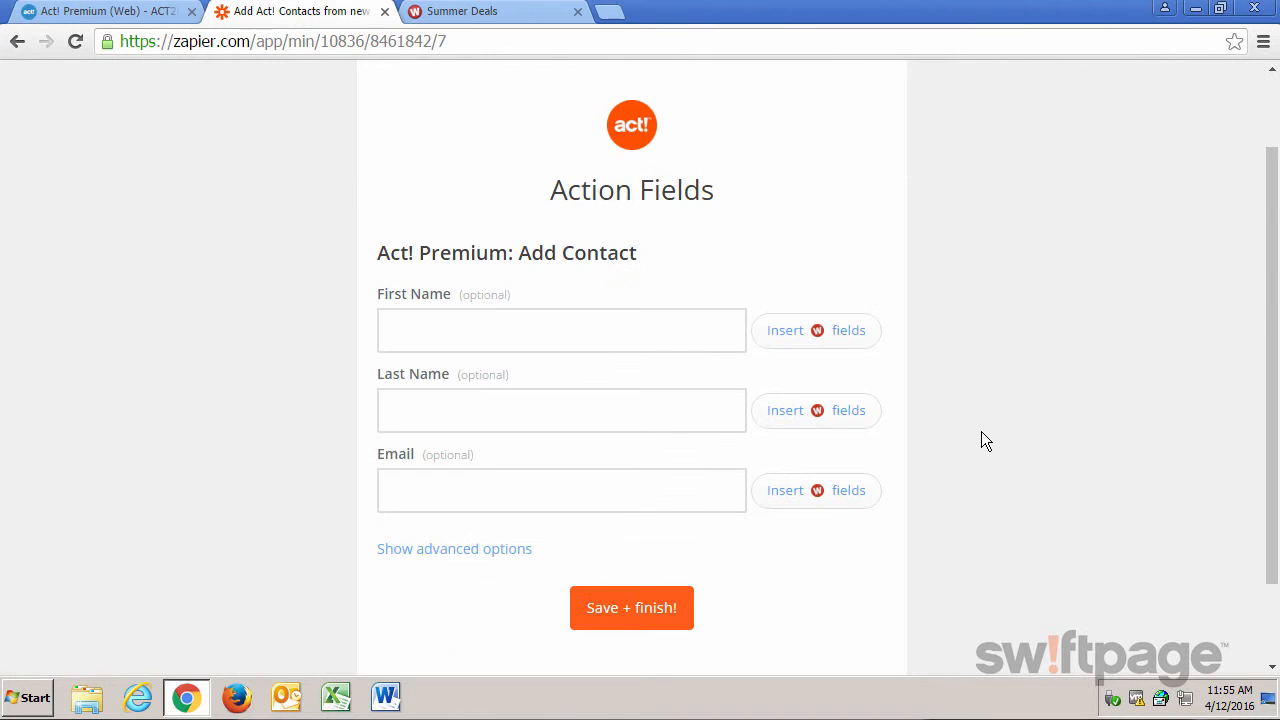
{"action": "left_click", "coordinate": [494, 14]}
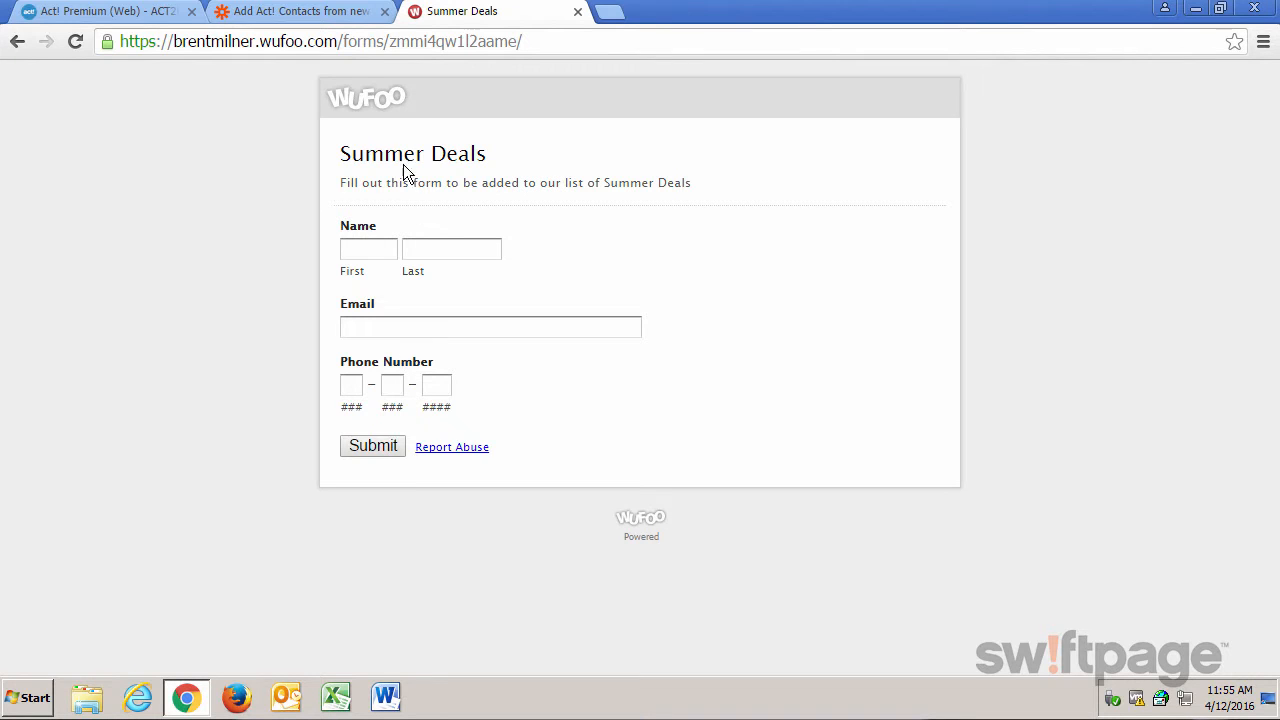
{"action": "left_click", "coordinate": [320, 14]}
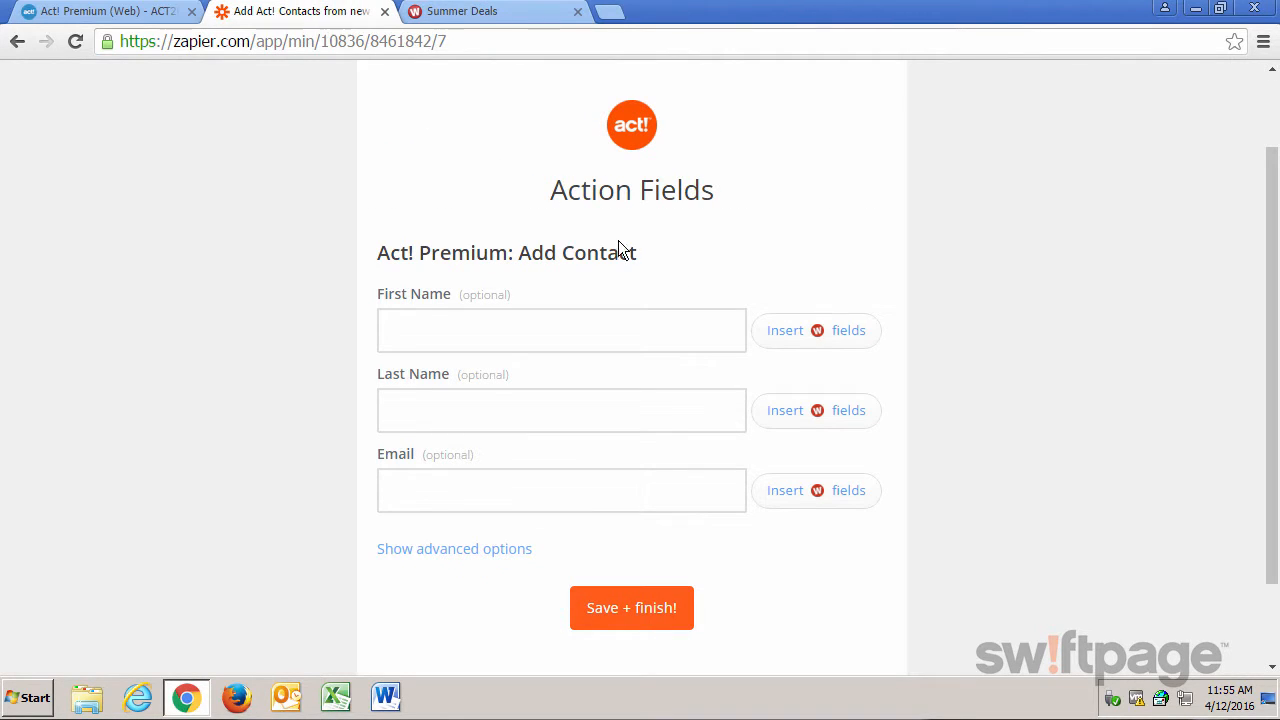
{"action": "left_click", "coordinate": [800, 333]}
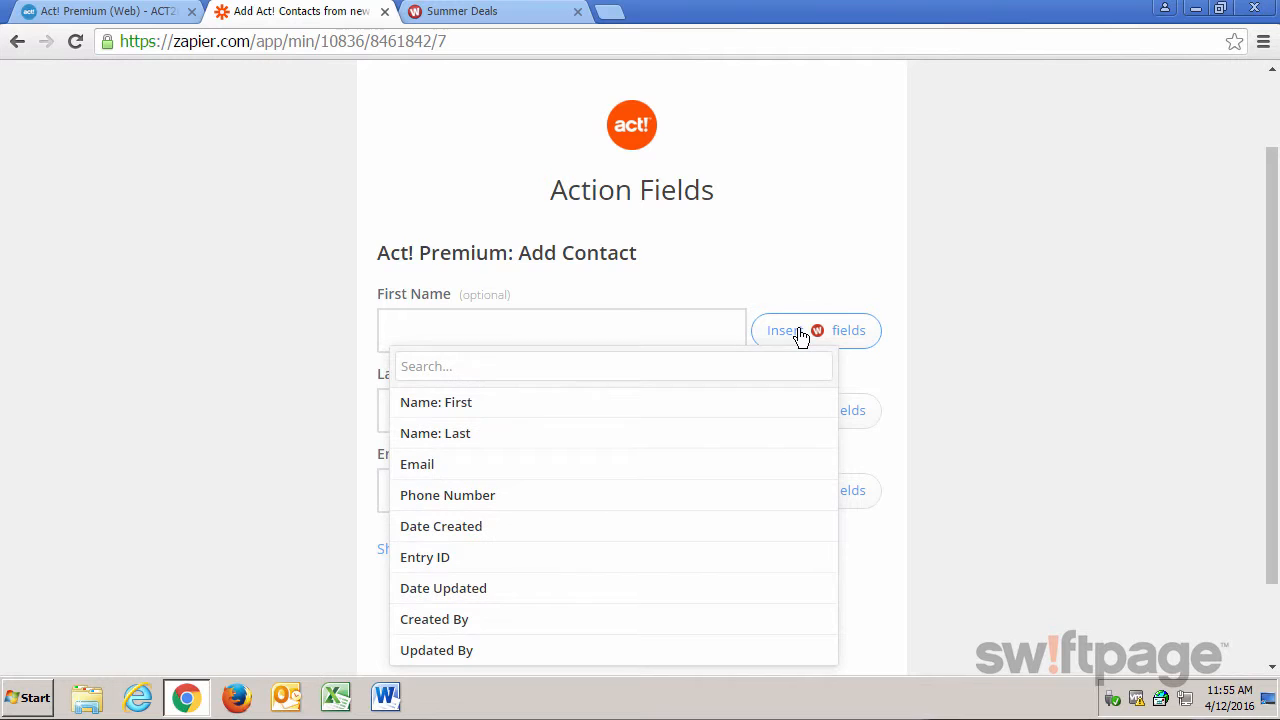
{"action": "left_click", "coordinate": [695, 403]}
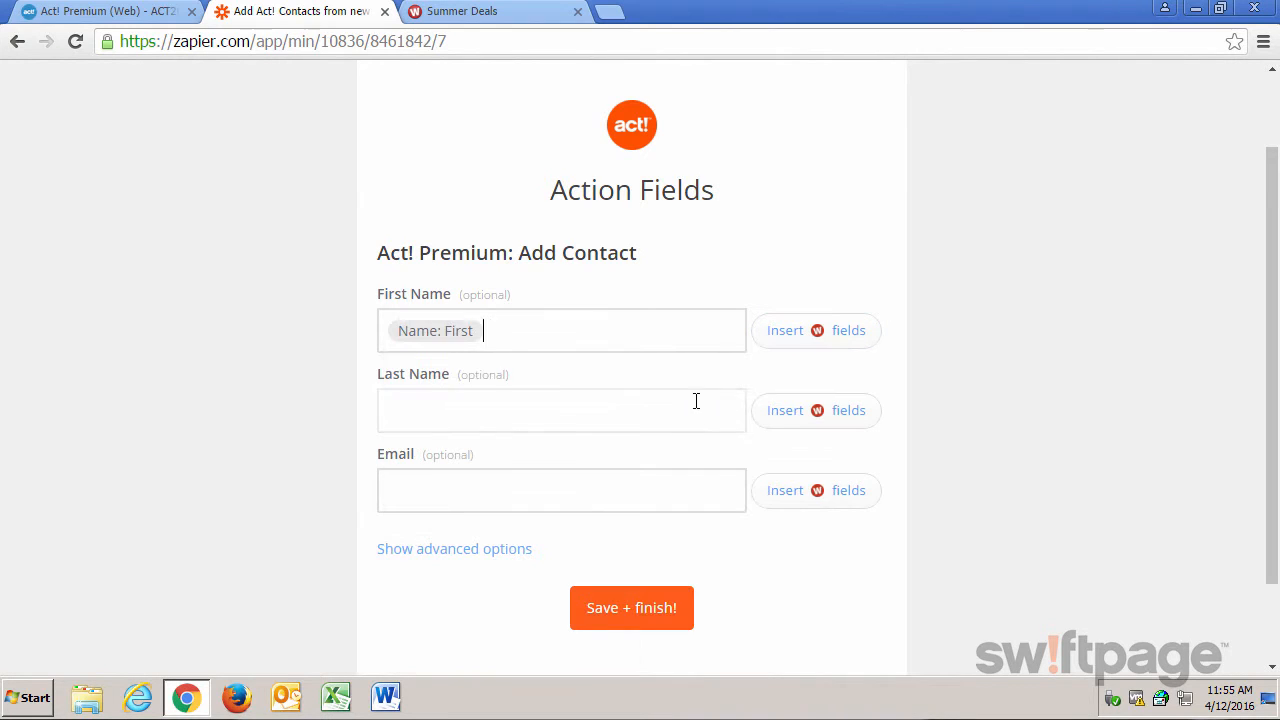
{"action": "left_click", "coordinate": [819, 412]}
{"action": "left_click", "coordinate": [540, 526]}
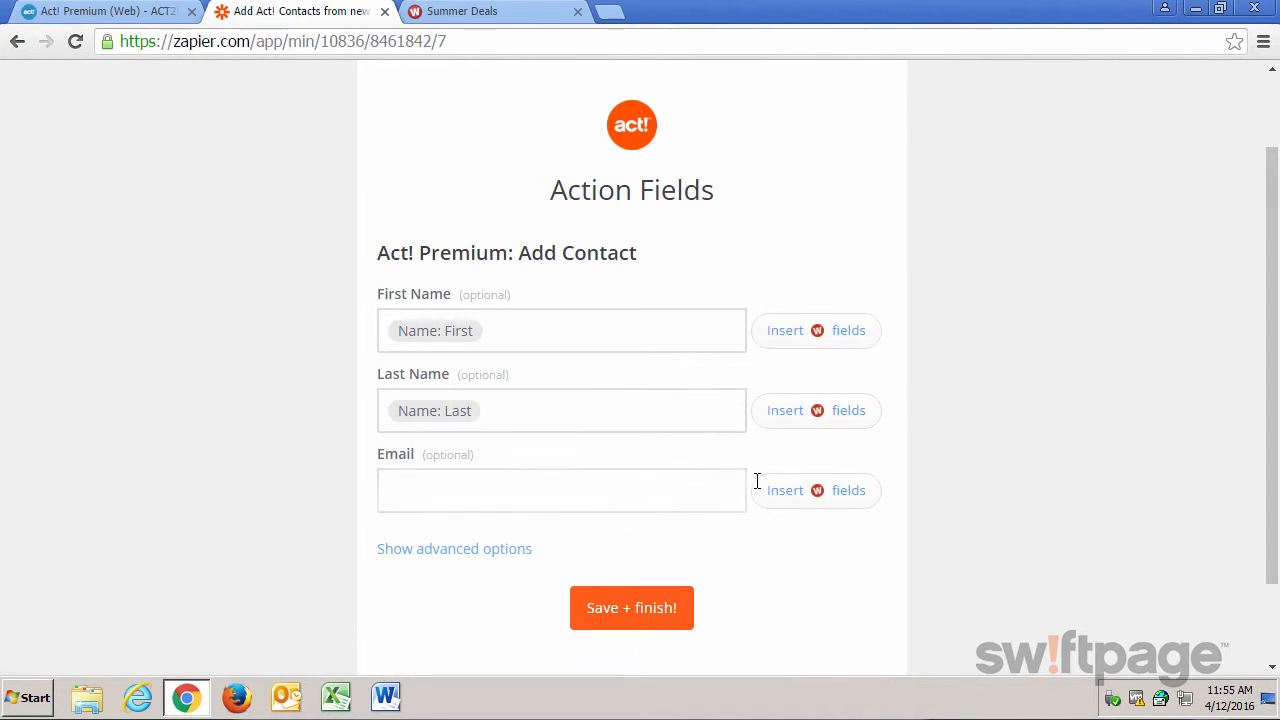
{"action": "left_click", "coordinate": [814, 491]}
{"action": "left_click", "coordinate": [503, 627]}
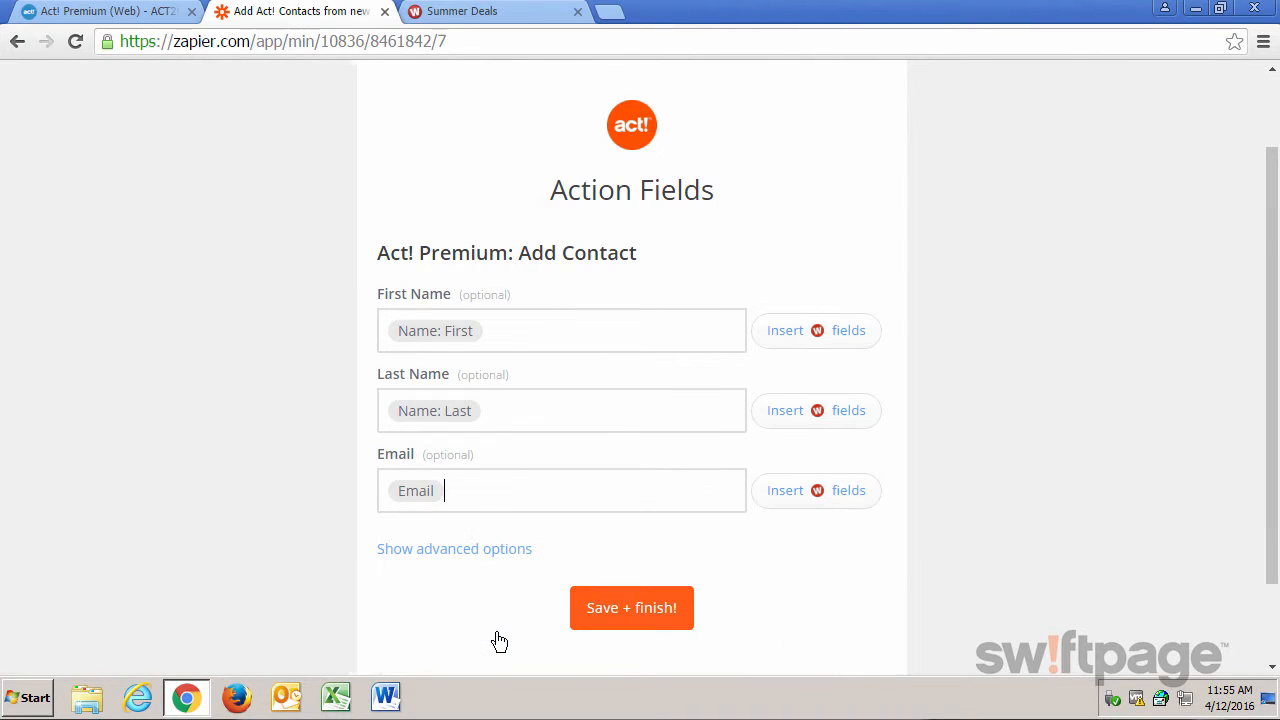
Show the advanced action fields, map Business Phone to Wufoo's Phone Number, and save and finish the Zap.
{"action": "left_click", "coordinate": [453, 556]}
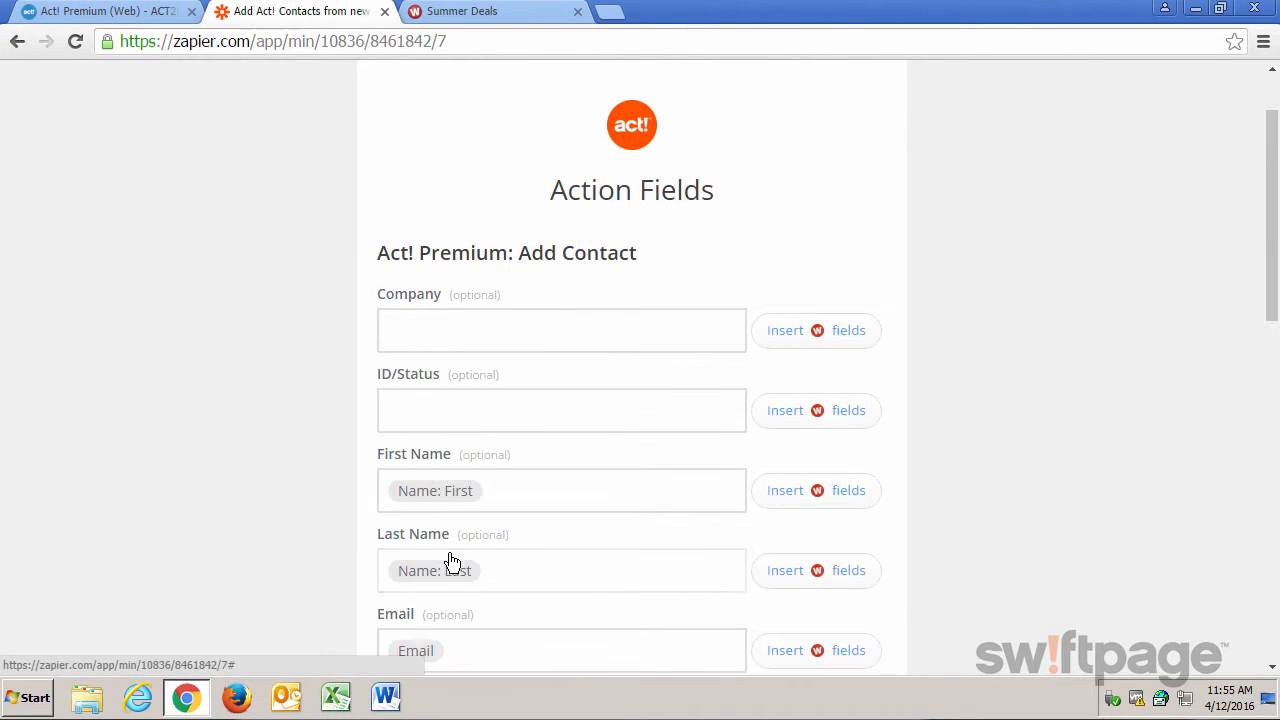
{"action": "scroll", "coordinate": [987, 403], "scroll_direction": "down", "scroll_amount": 4}
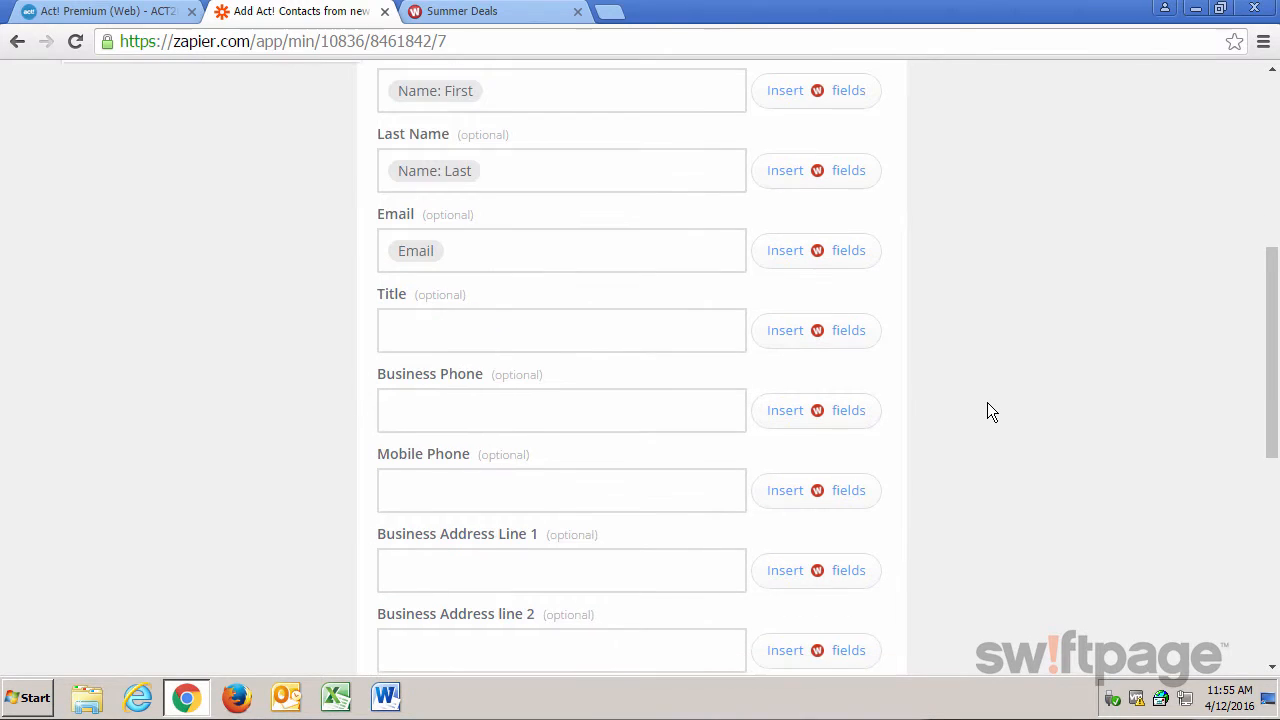
{"action": "left_click", "coordinate": [818, 420]}
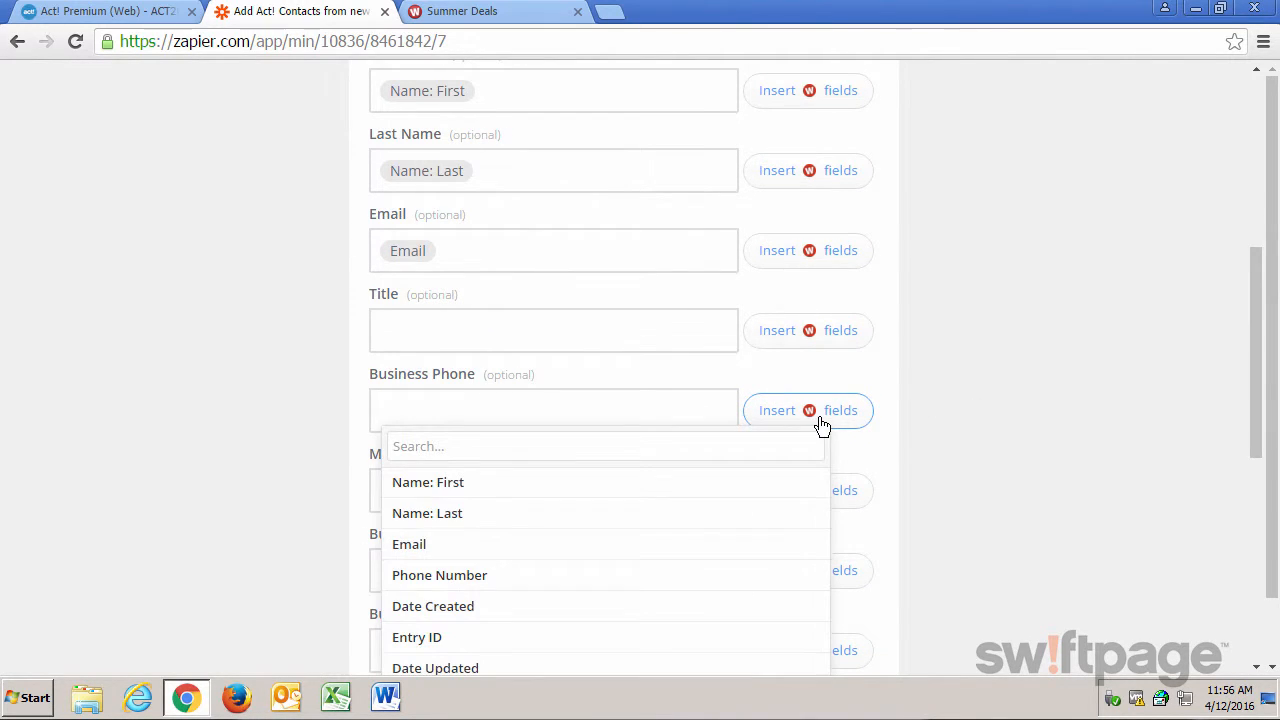
{"action": "left_click", "coordinate": [526, 573]}
{"action": "scroll", "coordinate": [1018, 480], "scroll_direction": "down", "scroll_amount": 2}
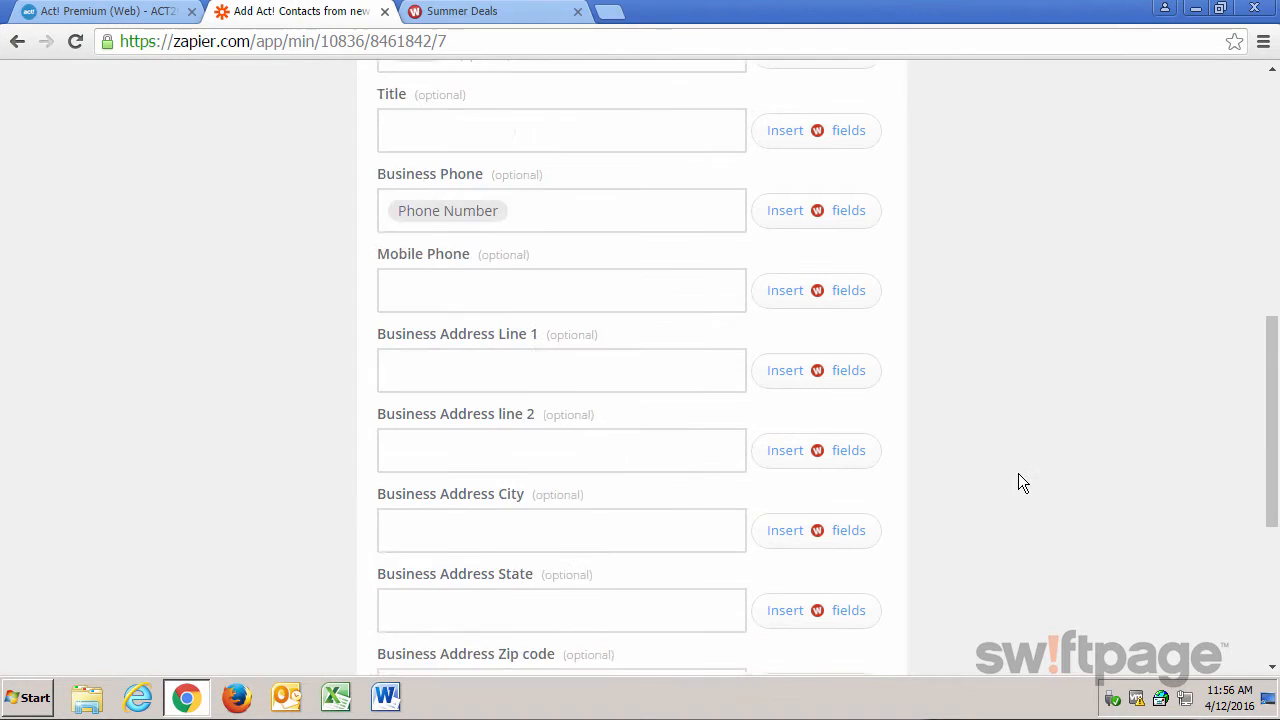
{"action": "scroll", "coordinate": [1018, 483], "scroll_direction": "down", "scroll_amount": 4}
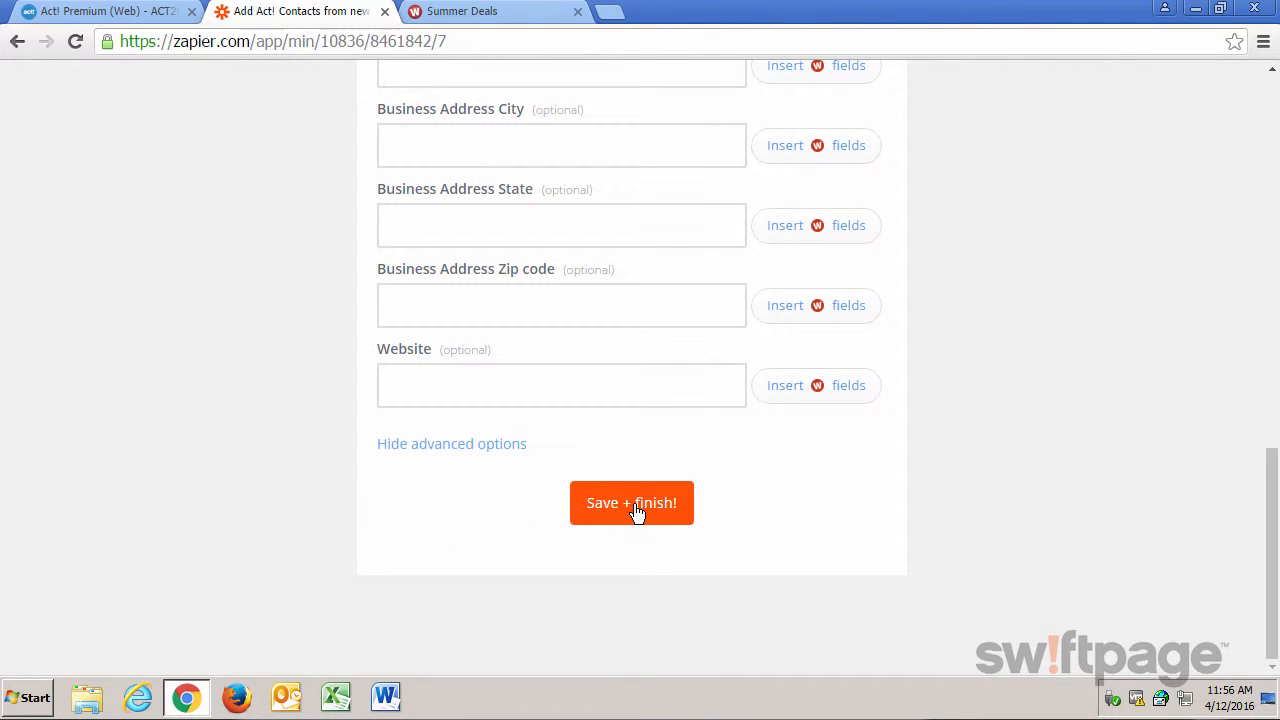
{"action": "left_click", "coordinate": [634, 506]}
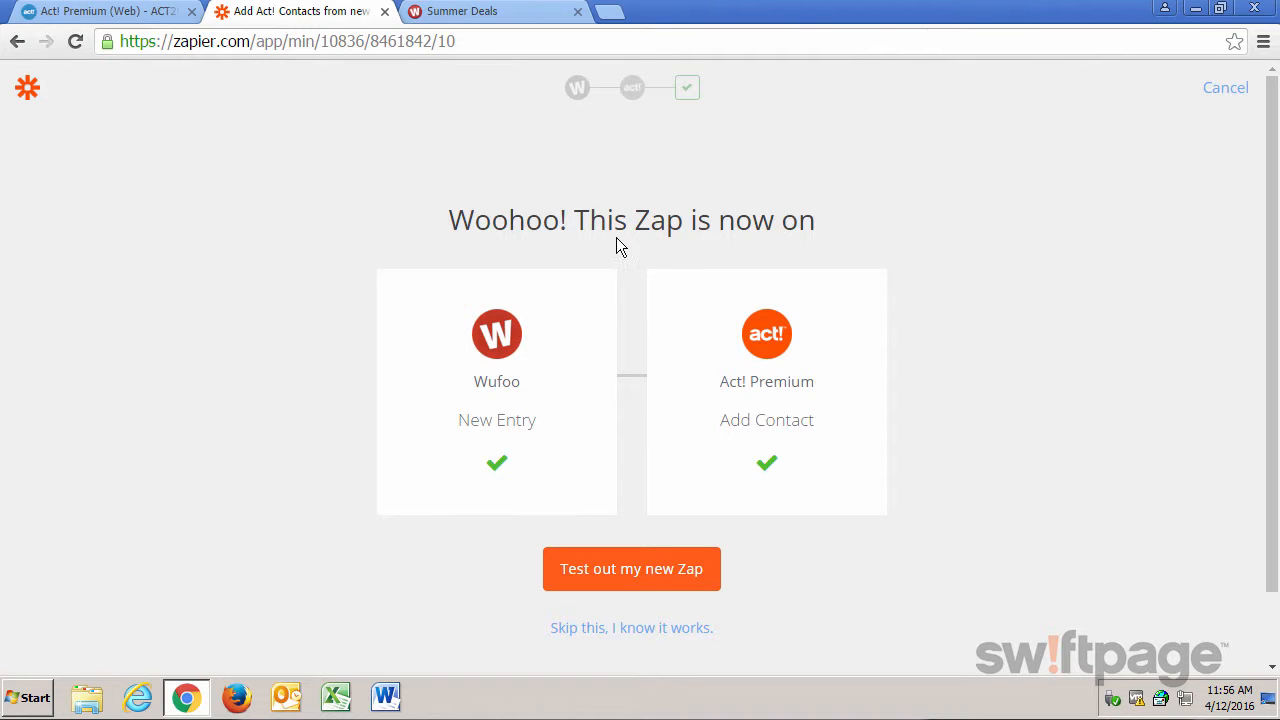
Submit a test entry in the Wufoo Summer Deals form with a contact's first and last name, email and phone number.
{"action": "left_click", "coordinate": [470, 11]}
{"action": "left_click", "coordinate": [372, 250]}
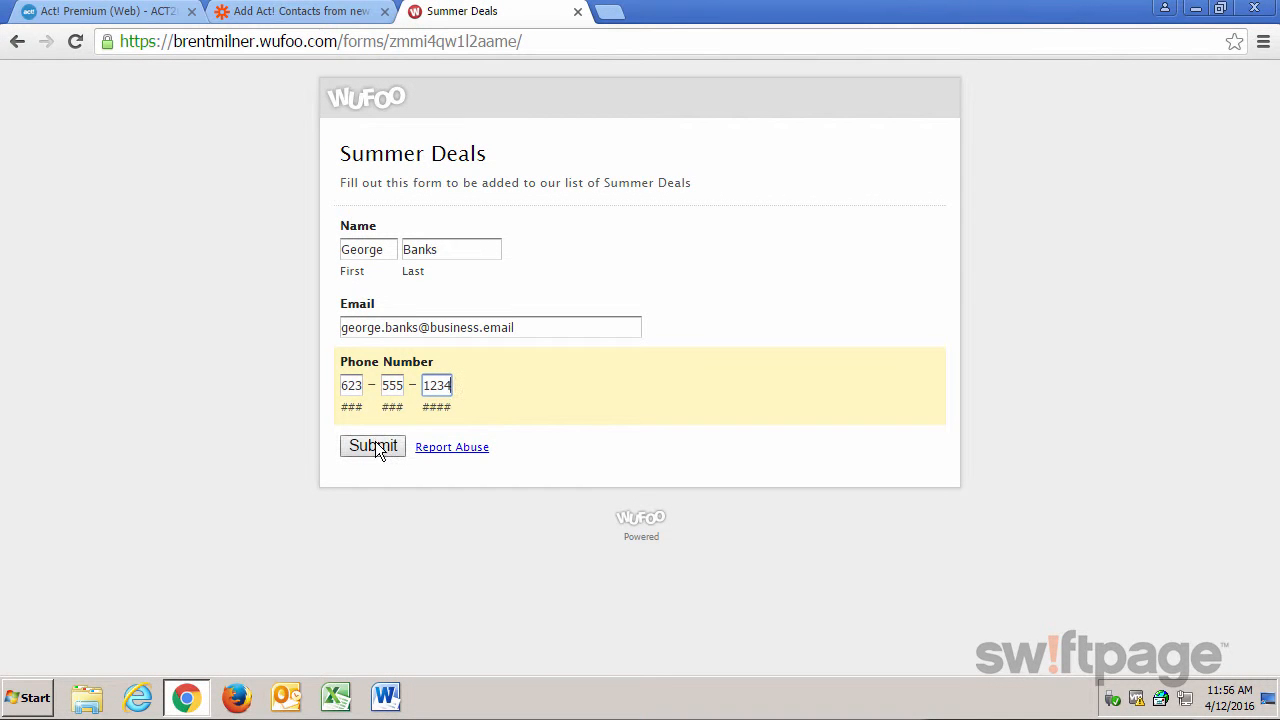
{"action": "left_click", "coordinate": [375, 441]}
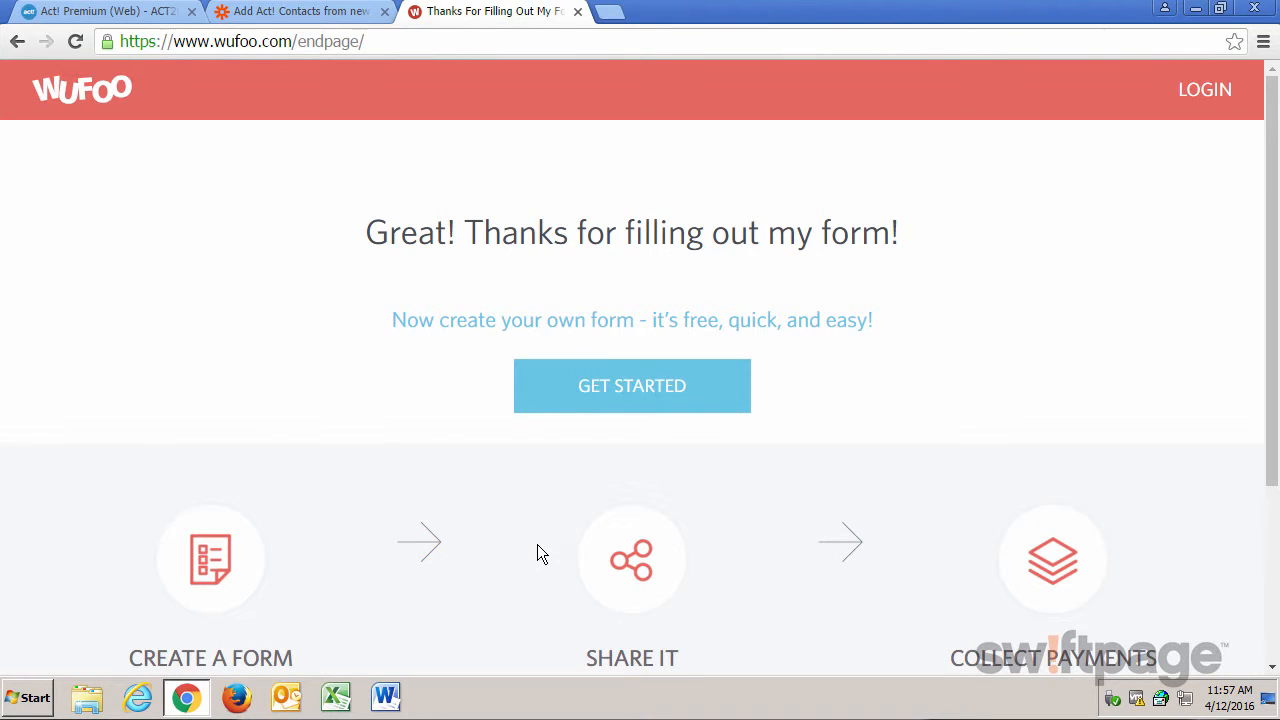
Test the new Zap in Zapier by fetching the Wufoo entry, reviewing the sample contact and sending it to Act! Premium.
{"action": "left_click", "coordinate": [327, 14]}
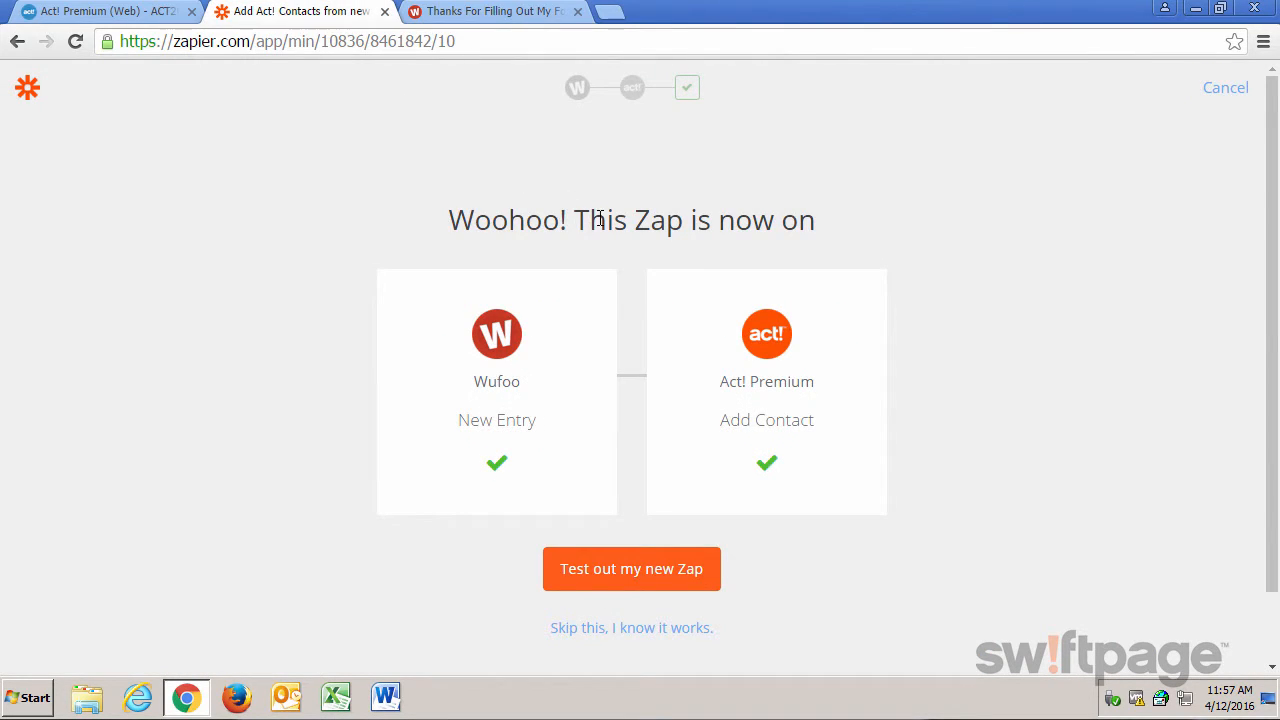
{"action": "left_click", "coordinate": [631, 578]}
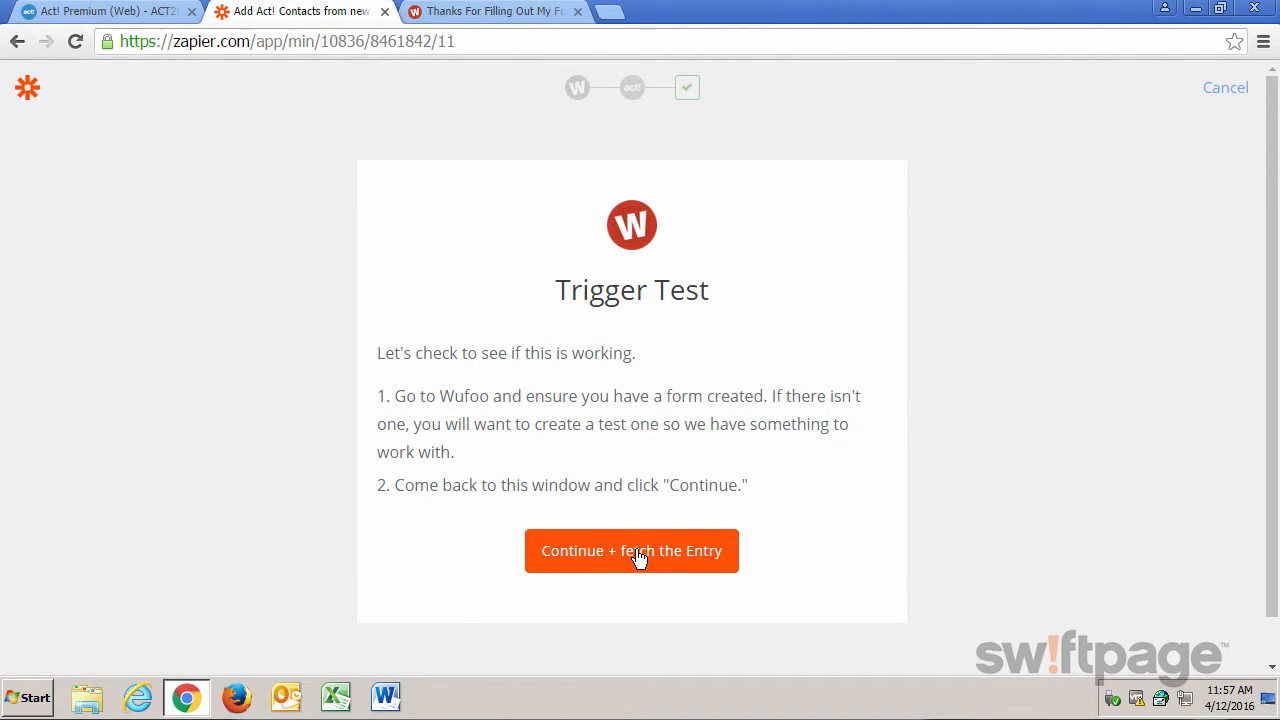
{"action": "left_click", "coordinate": [638, 556]}
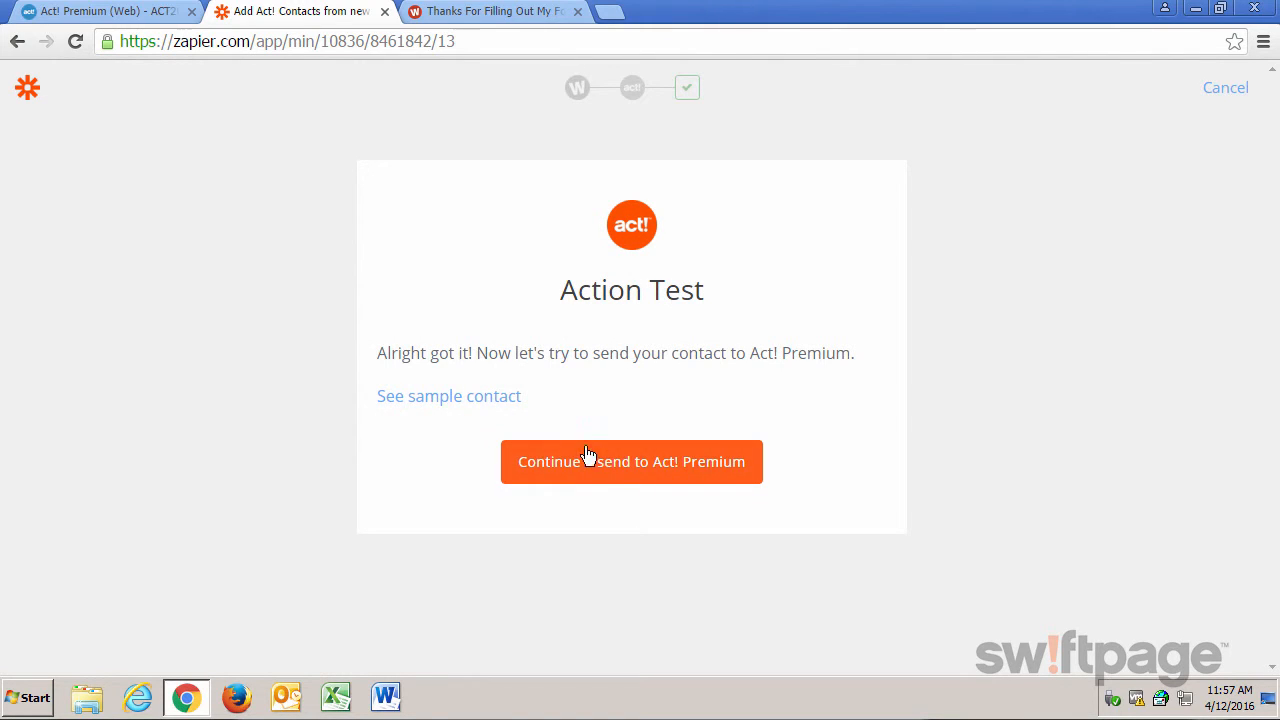
{"action": "left_click", "coordinate": [424, 401]}
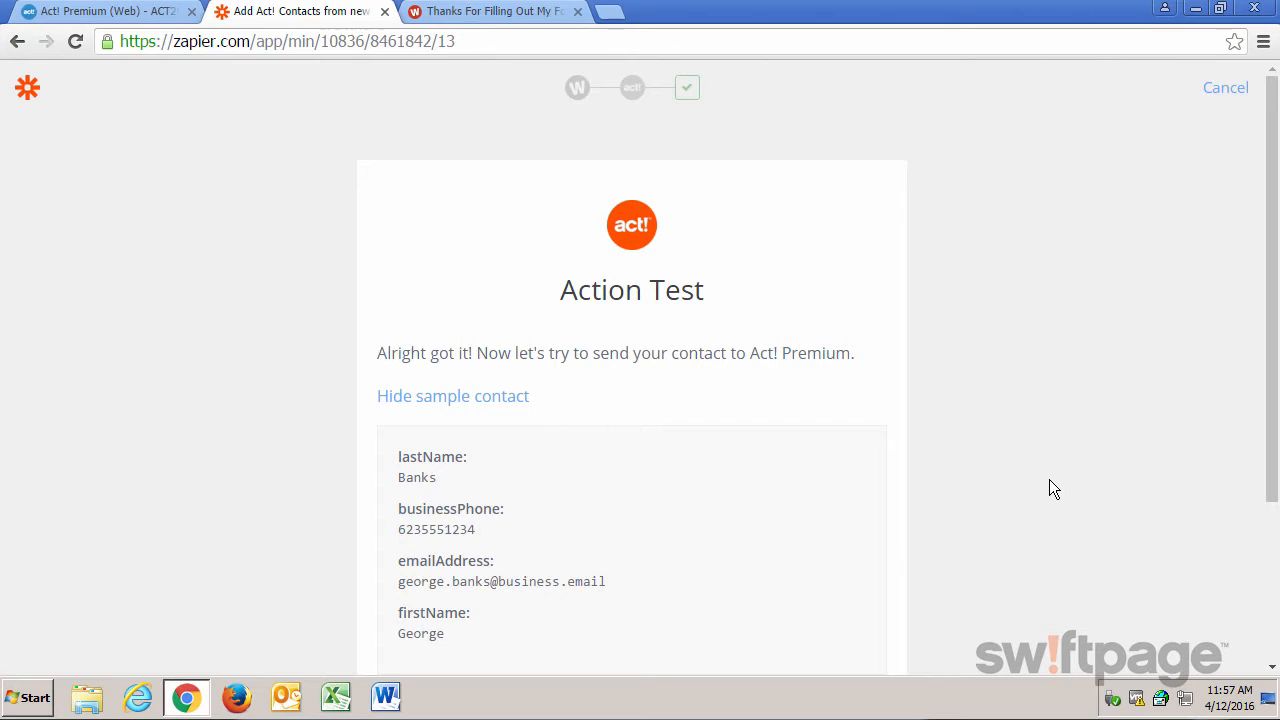
{"action": "scroll", "coordinate": [1048, 481], "scroll_direction": "down", "scroll_amount": 2}
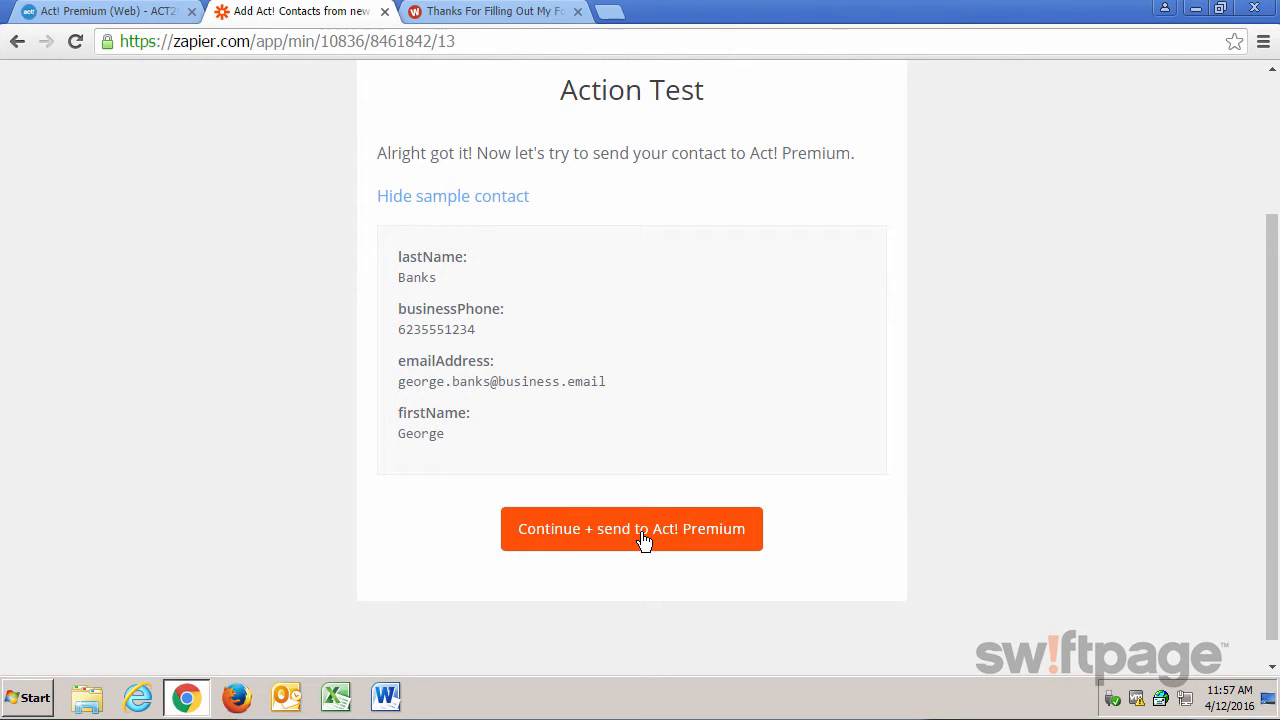
{"action": "left_click", "coordinate": [644, 541]}
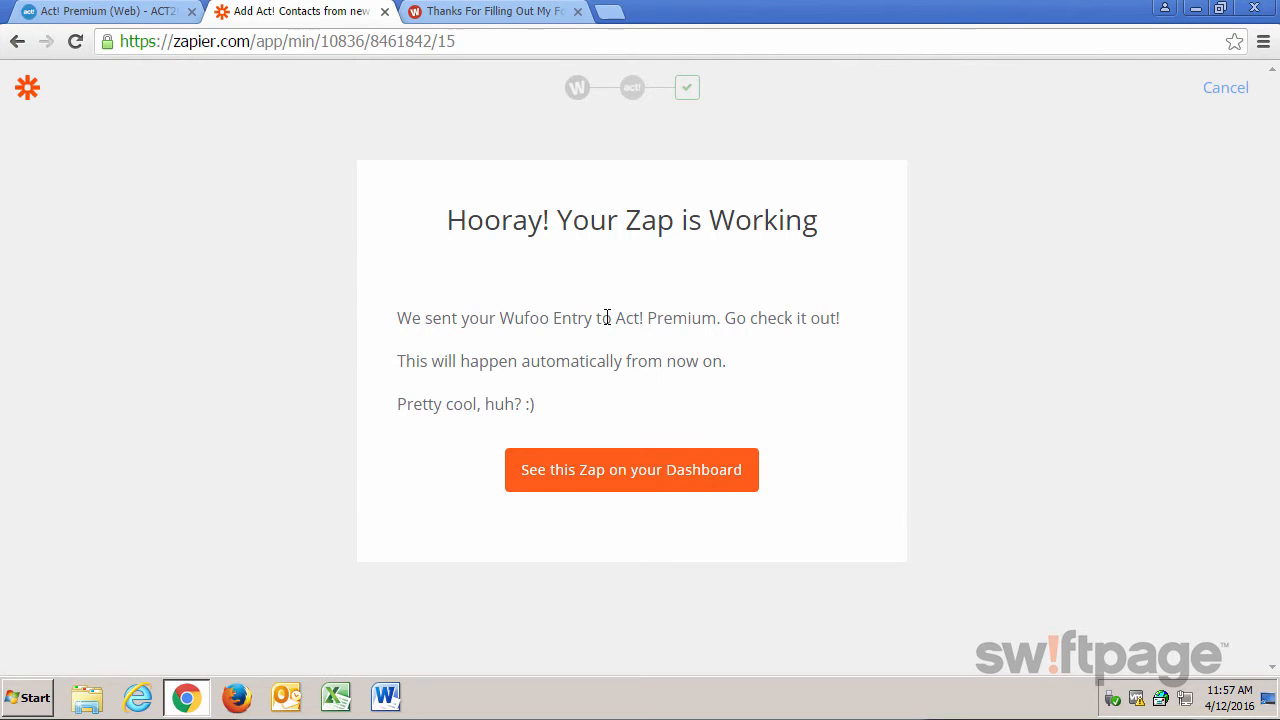
Switch back to Act! Premium and select the contact from the test entry in the Contacts list.
{"action": "left_click", "coordinate": [110, 14]}
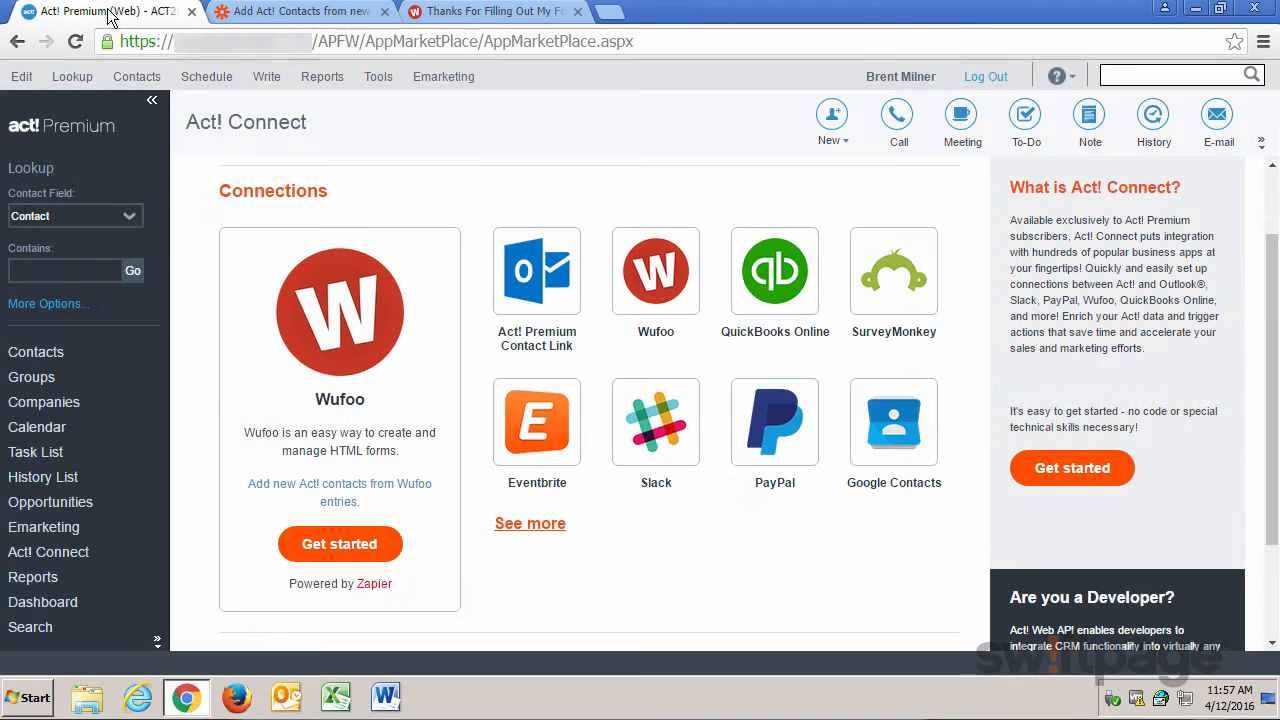
{"action": "left_click", "coordinate": [38, 352]}
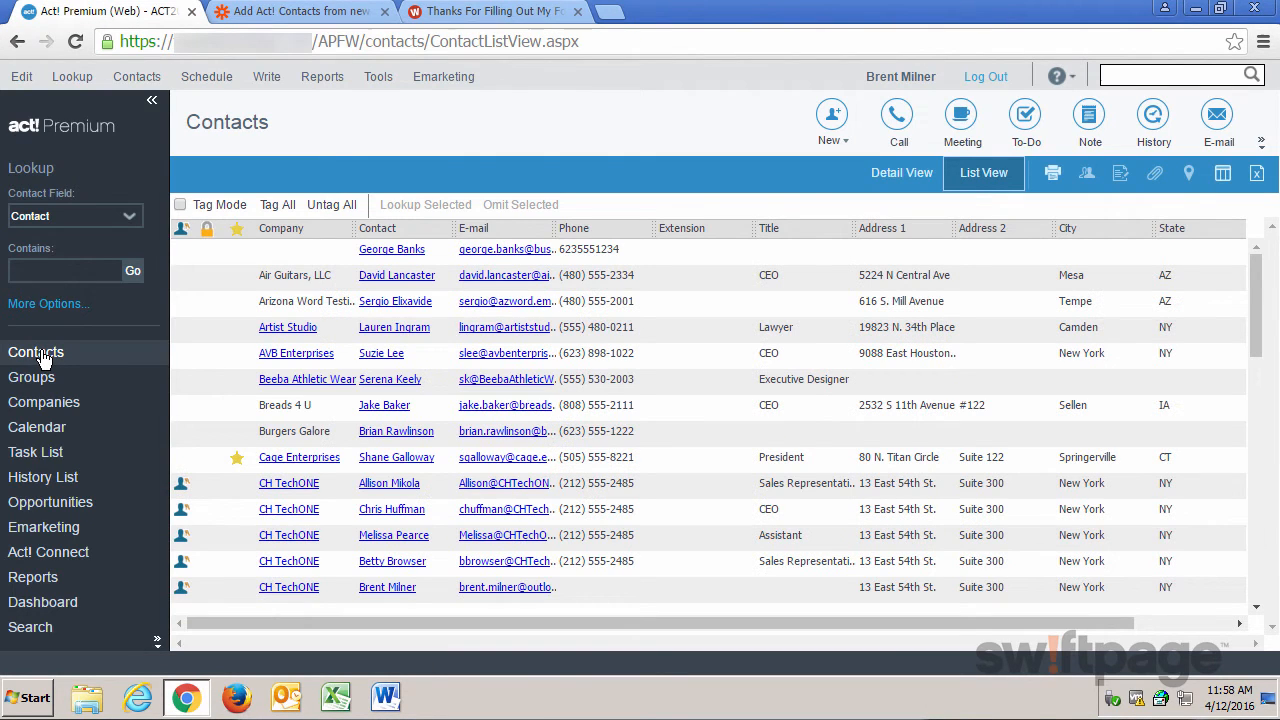
{"action": "left_click", "coordinate": [318, 258]}
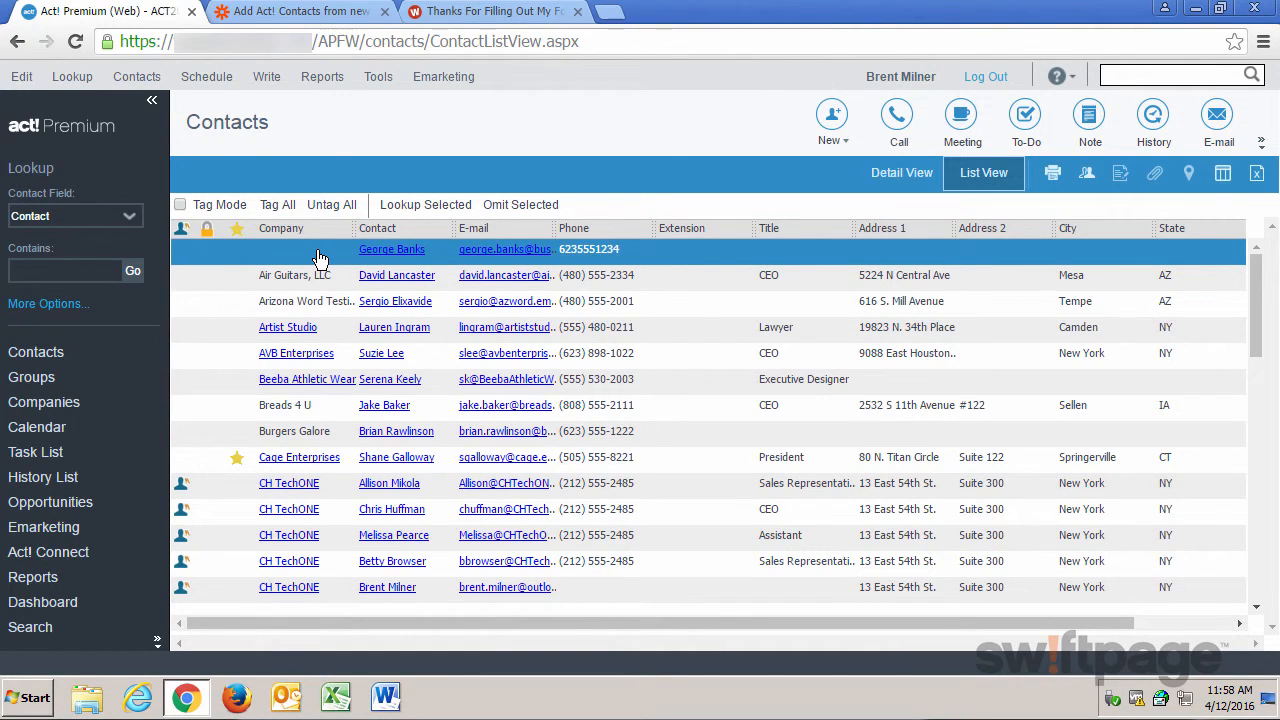